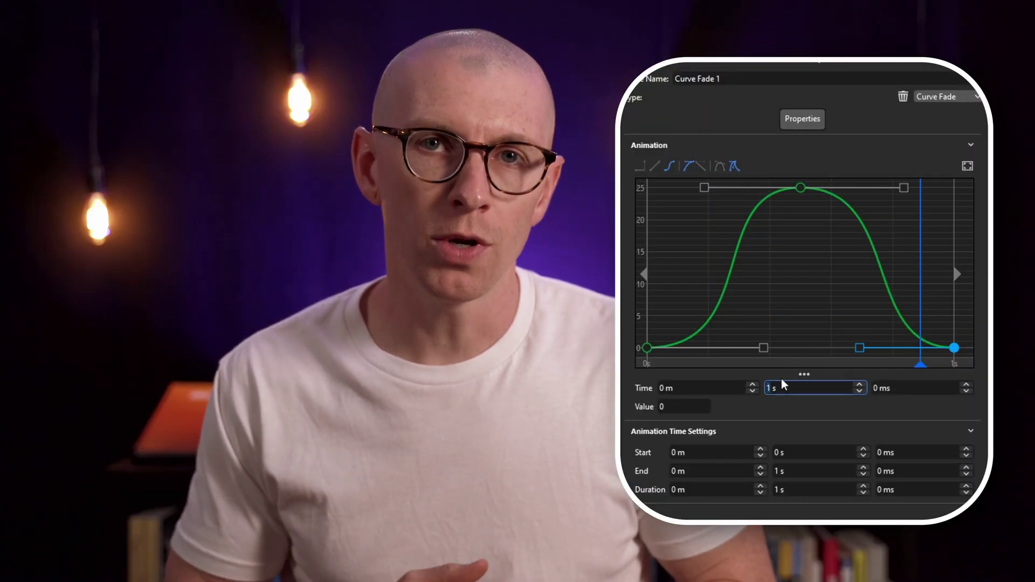
- Add a fade-curve keyframe at 501 ms with value 0, then adjust the next keyframe's time
scroll(792, 254, "up", 3)
left_click(826, 230)
left_click(884, 389)
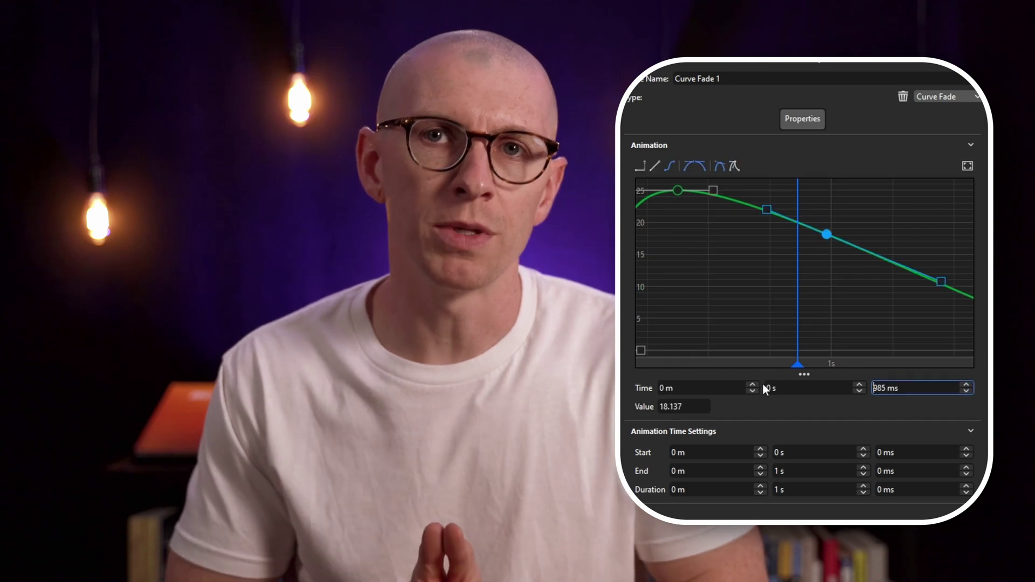
type("501")
left_click(859, 385)
left_click(669, 406)
type("0")
key("Return")
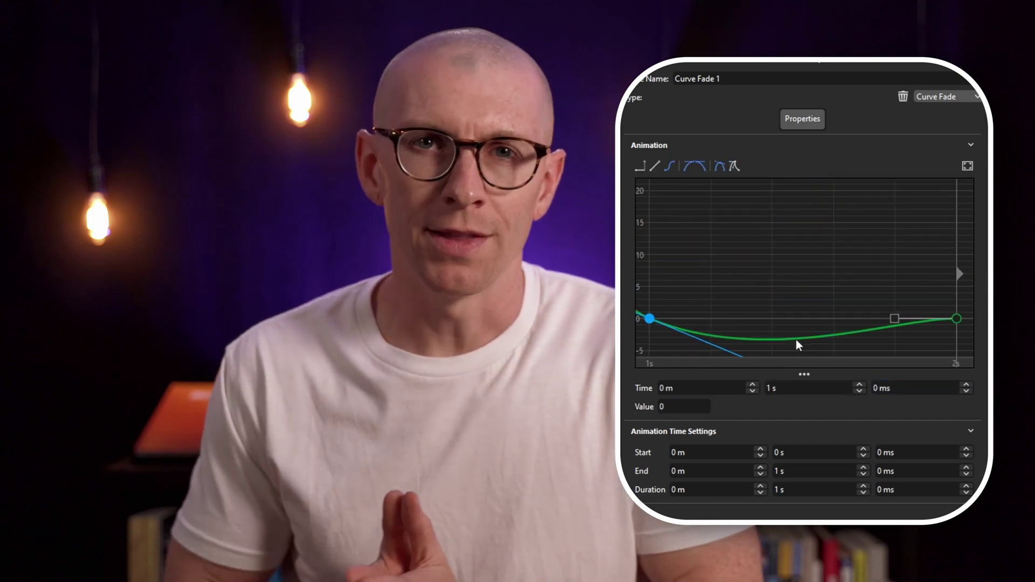
left_click(797, 339)
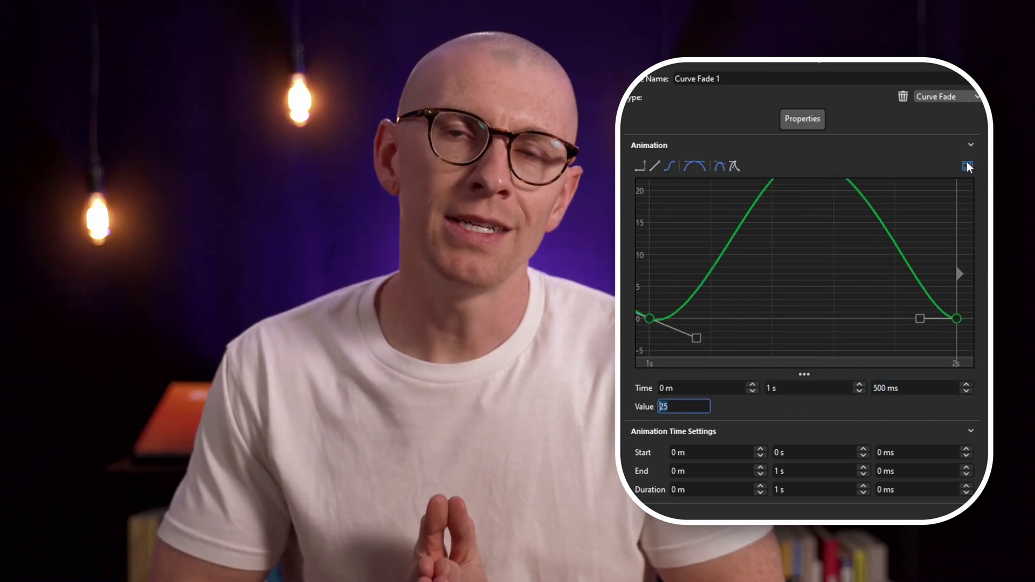
scroll(936, 340, "down", 2)
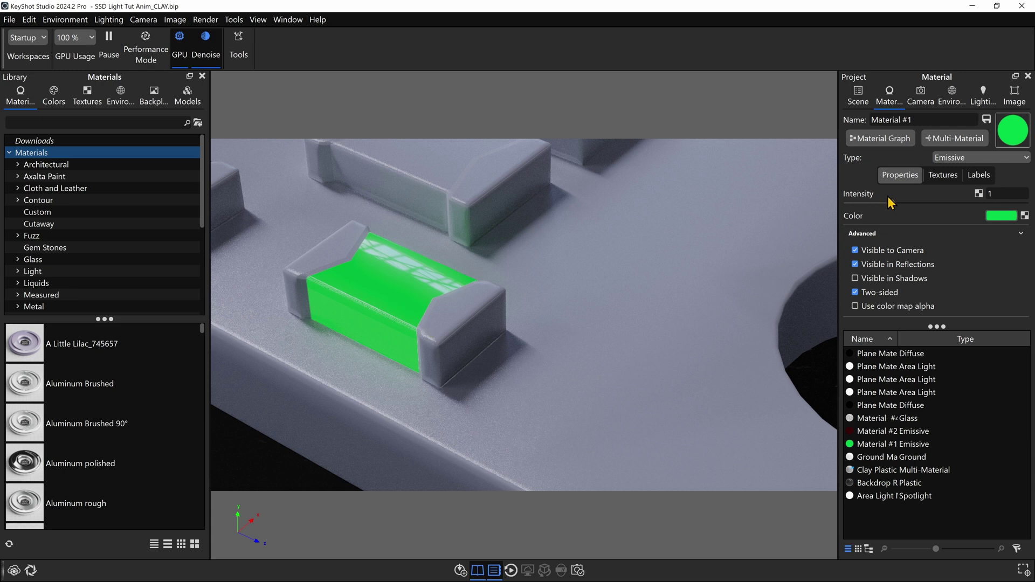
- Add the three BGW sequence images as texture nodes in Material #1's graph and test emissive intensity
left_click(891, 140)
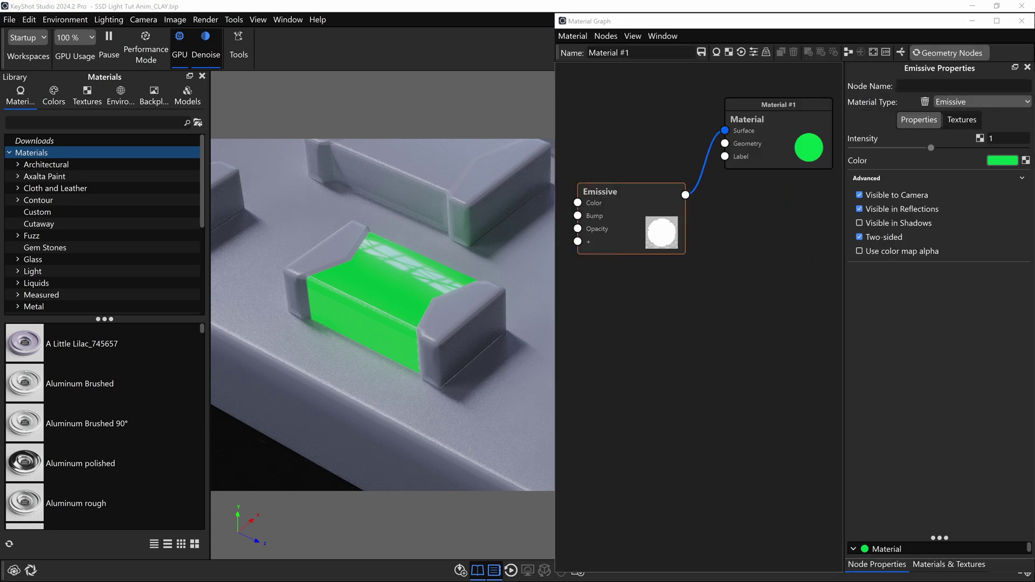
left_click_drag(714, 504, 680, 448)
left_click_drag(783, 499, 645, 401)
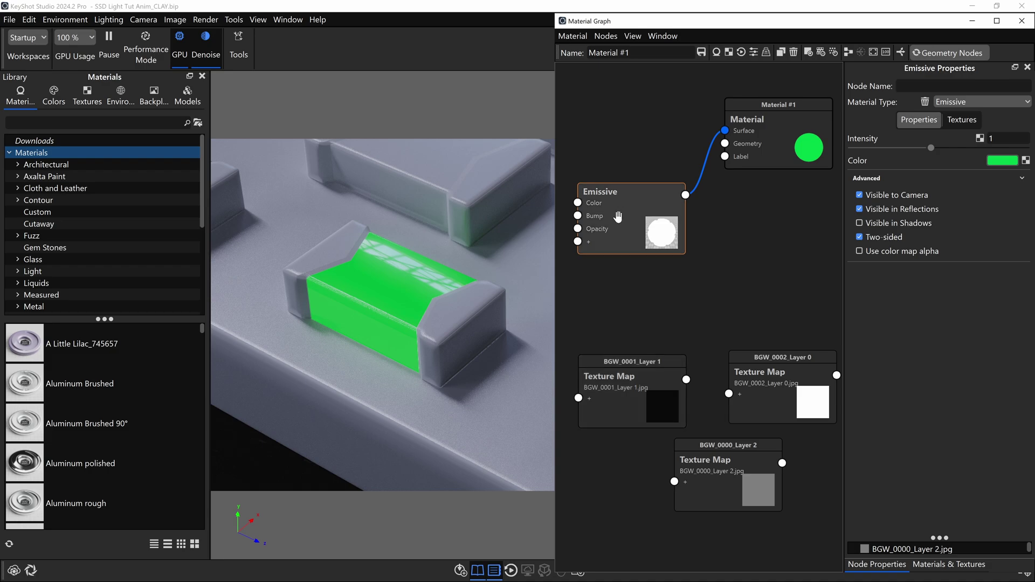
mouse_move(931, 151)
left_mouse_down()
mouse_move(895, 152)
mouse_move(934, 154)
mouse_move(916, 157)
left_mouse_up()
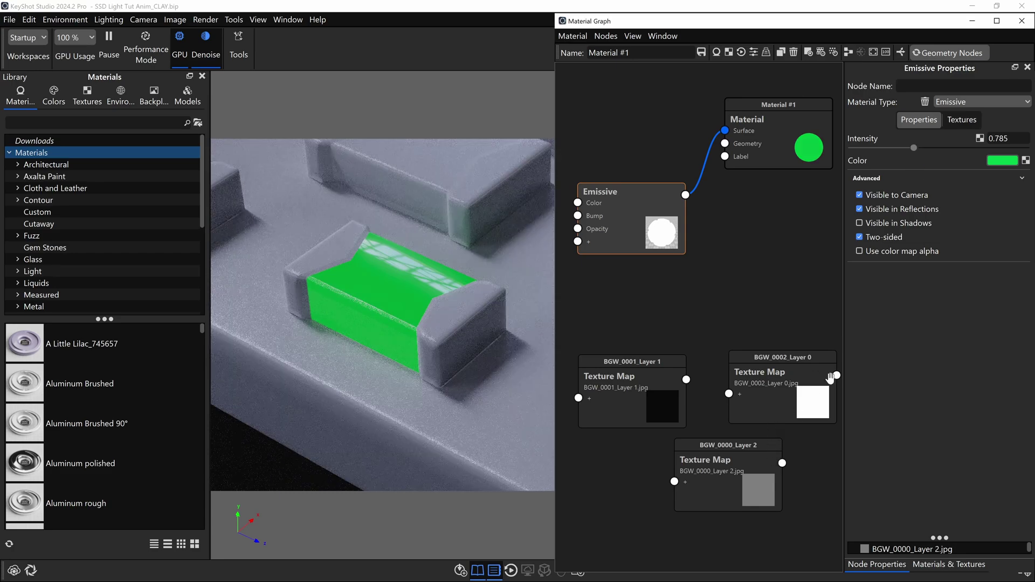
- Wire the white, then grey, then black Layer 1 texture into Emissive Intensity and tidy the nodes
left_click_drag(837, 375, 638, 219)
left_click(641, 219)
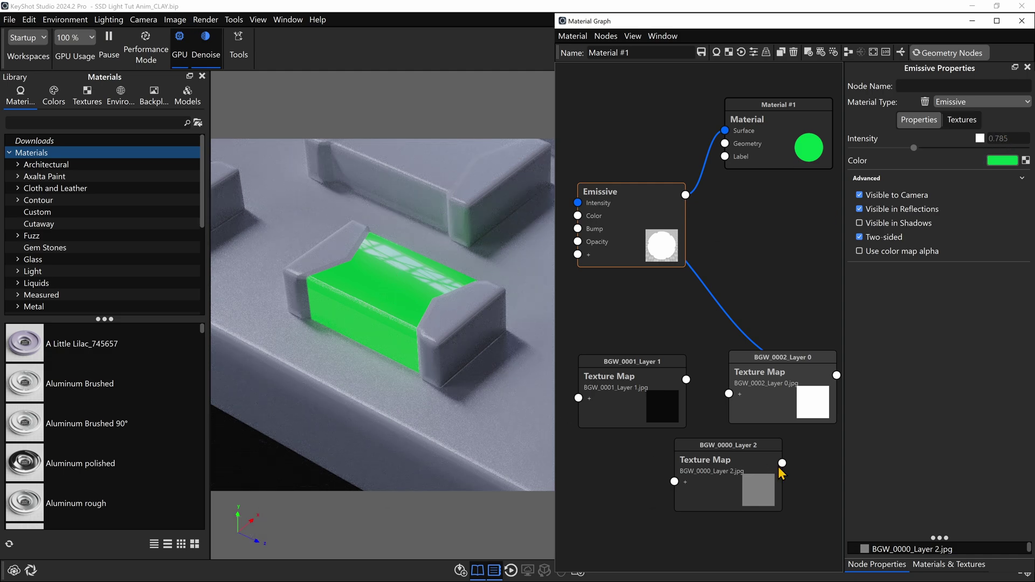
left_click_drag(779, 468, 639, 226)
left_click(662, 226)
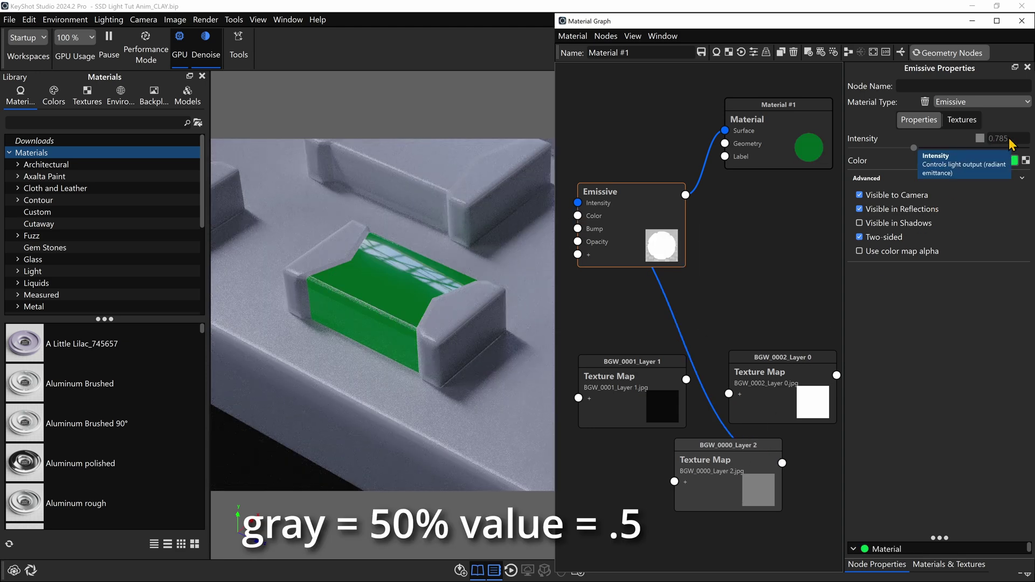
left_click_drag(685, 379, 633, 219)
left_click(647, 226)
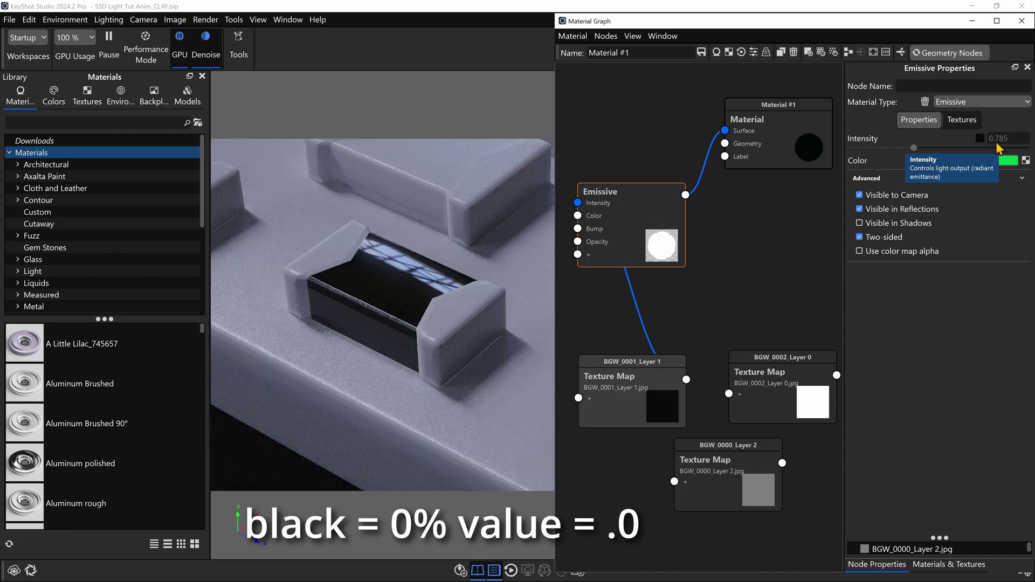
left_click_drag(763, 386, 768, 383)
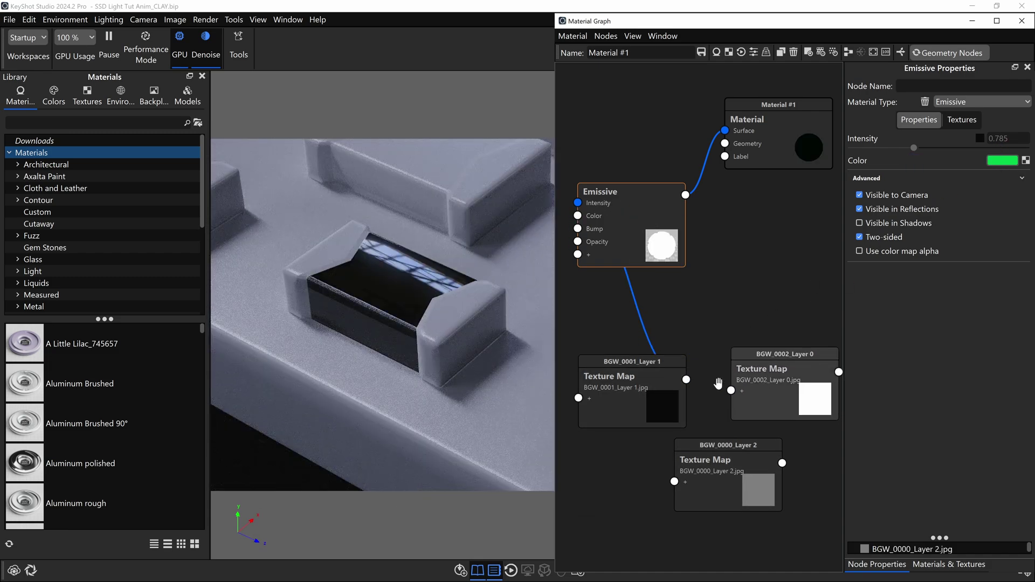
left_click_drag(613, 391, 604, 391)
left_click_drag(701, 466, 682, 471)
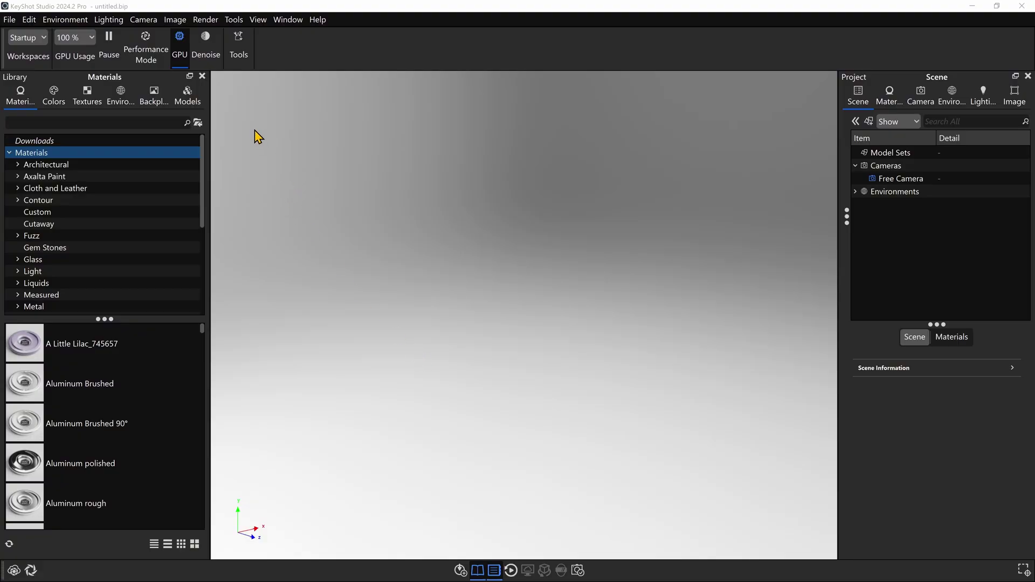
- Hide the Library, add a Ground Plane and a Cube, then frame the view on the cube
left_click(202, 76)
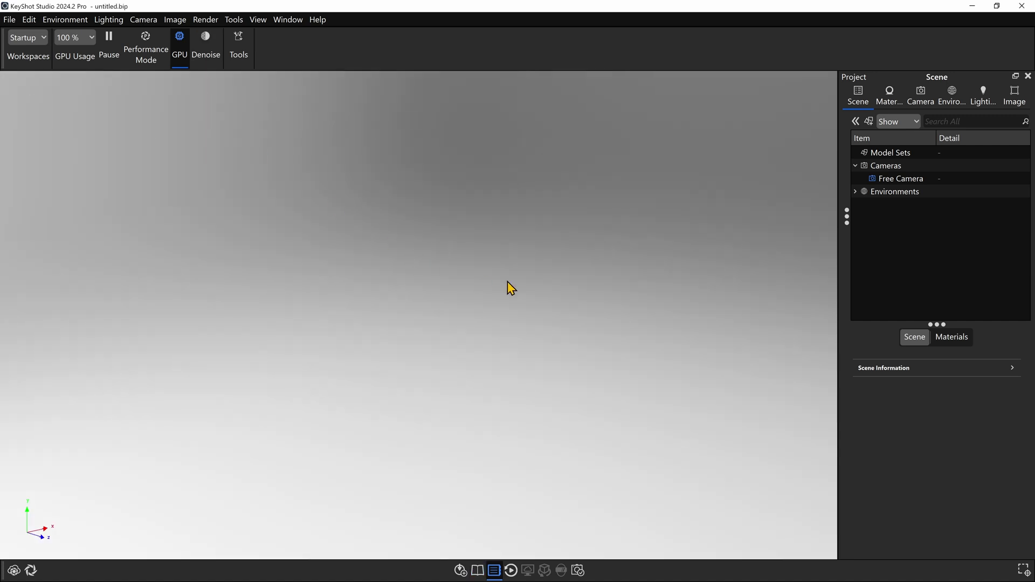
key("ctrl+g")
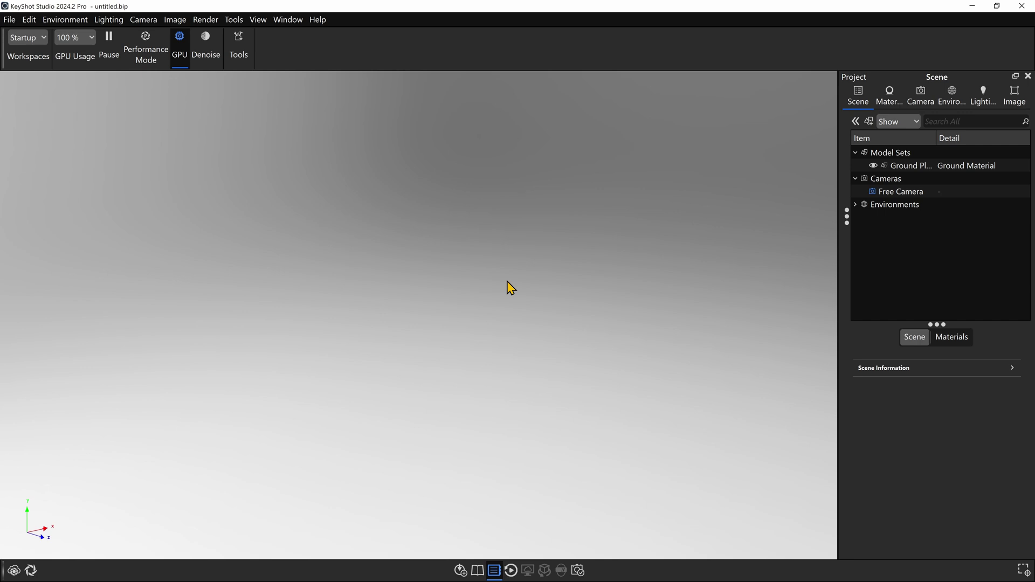
key("ctrl+1")
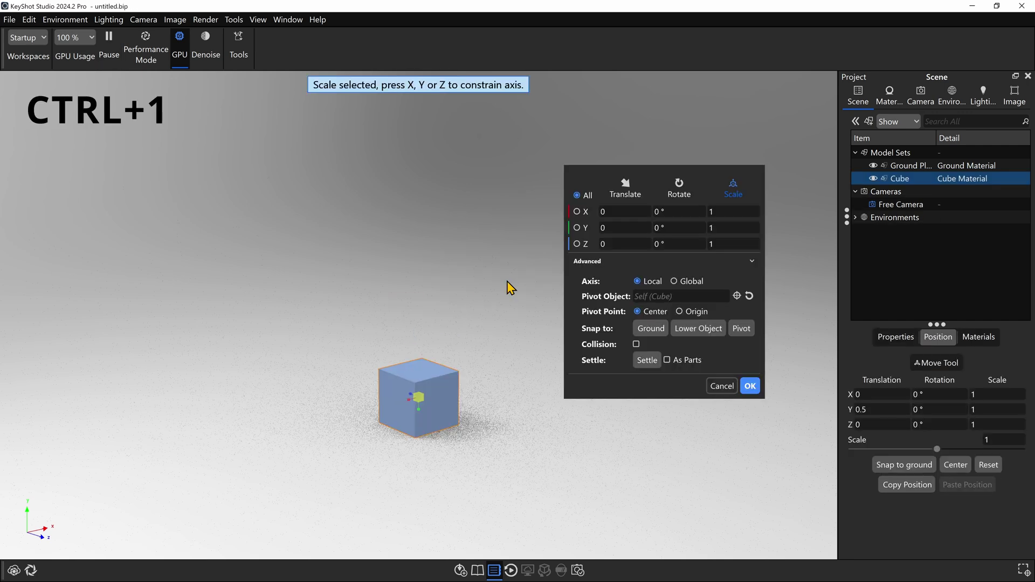
left_click(750, 386)
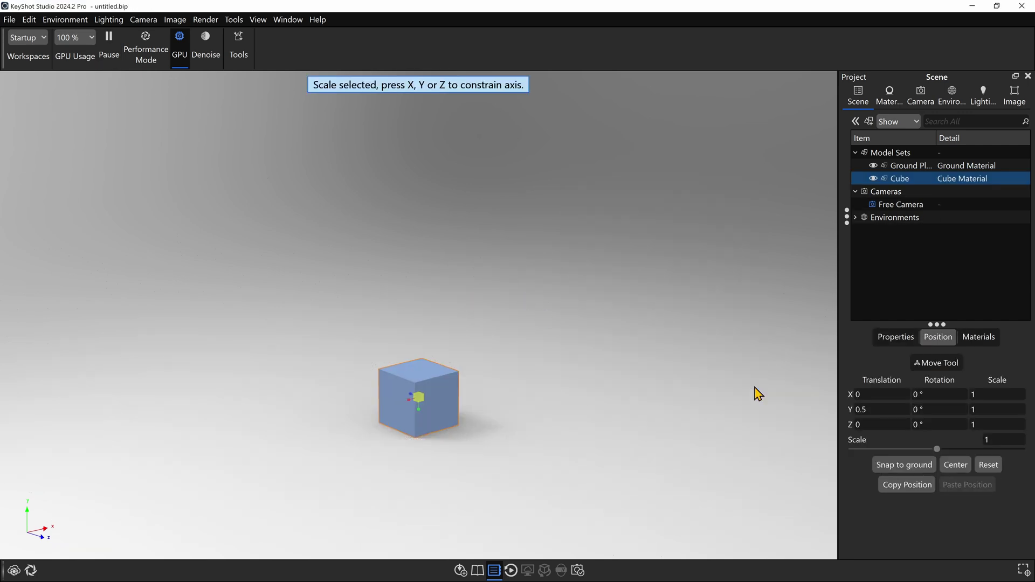
right_click(436, 401, "ctrl+alt+shift")
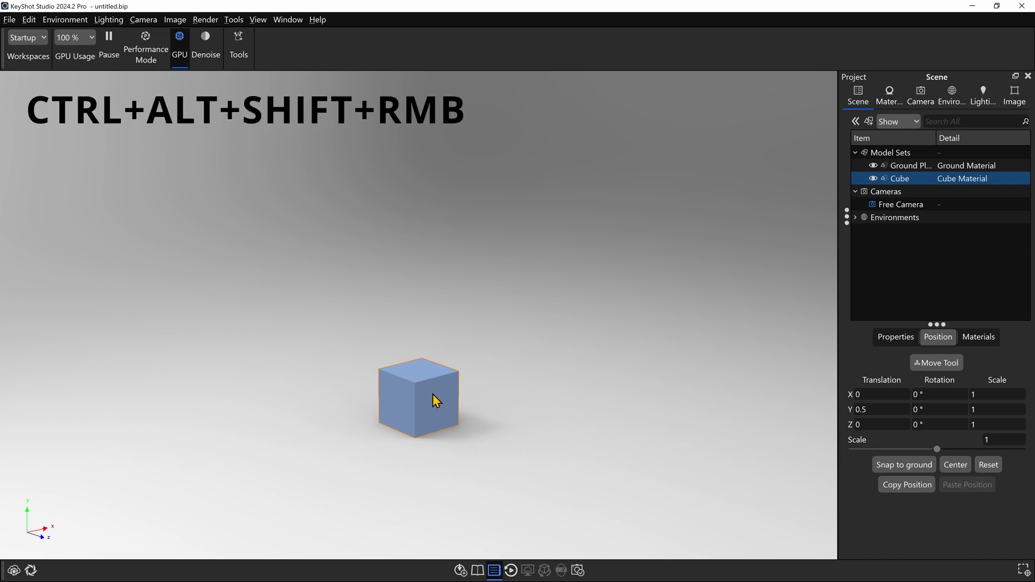
right_click(435, 398, "ctrl+alt+shift")
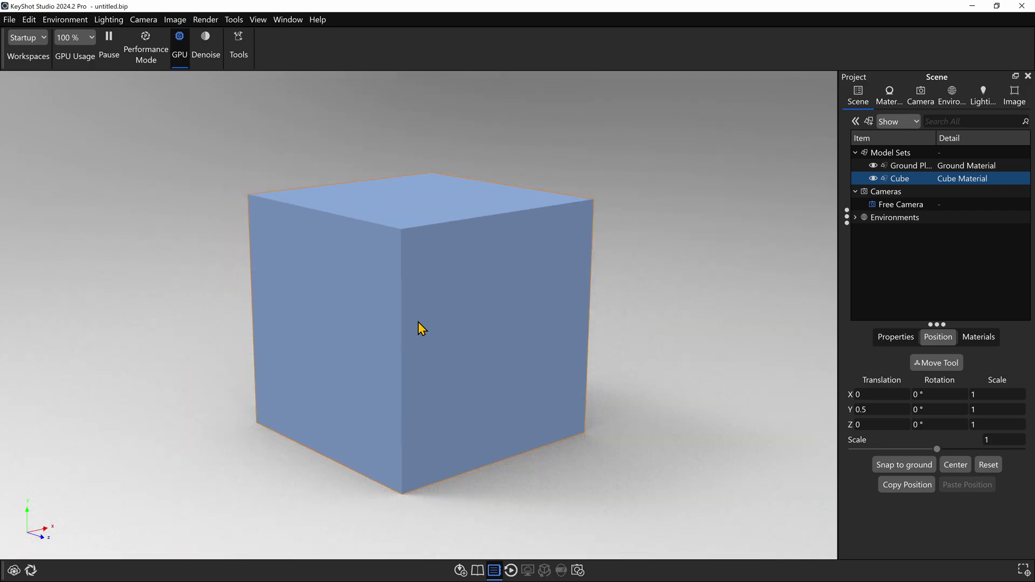
middle_click_drag(467, 318, 169, 315)
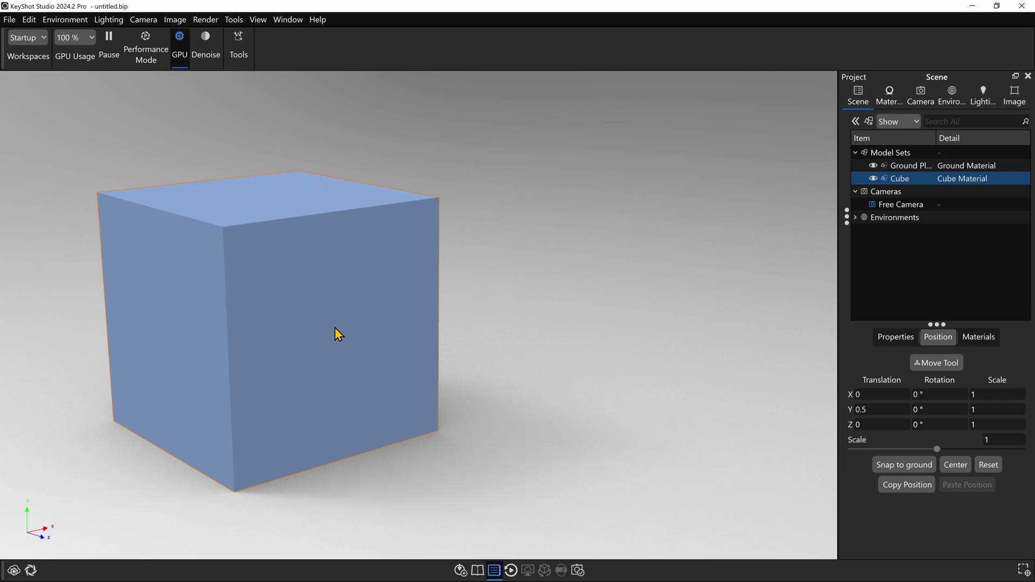
- Add Camera 1, lower environment Brightness to 0.2, and select the Product lighting preset
left_click(920, 96)
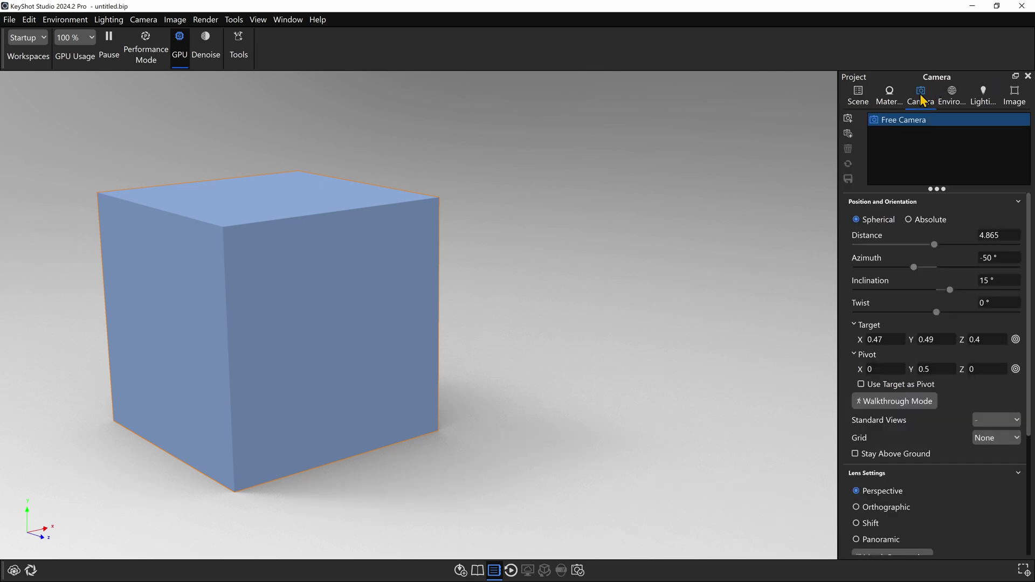
left_click(847, 119)
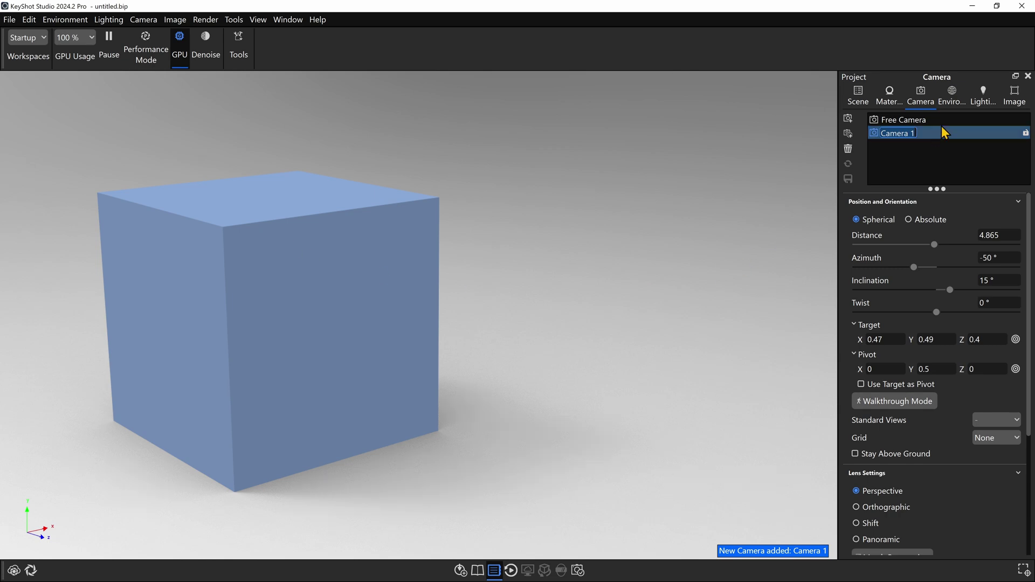
left_click(953, 103)
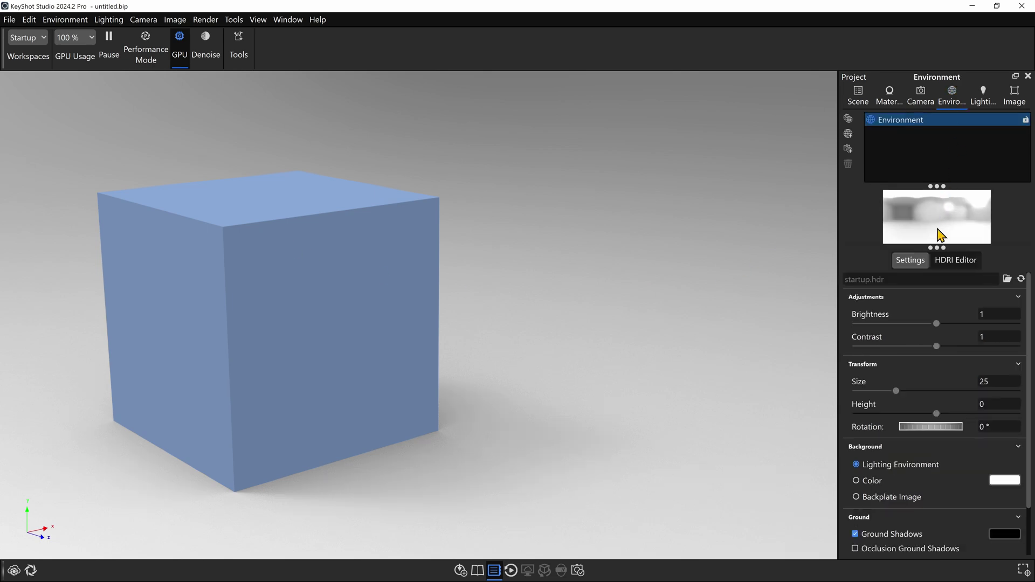
left_click(995, 317)
type("0.2")
key("Return")
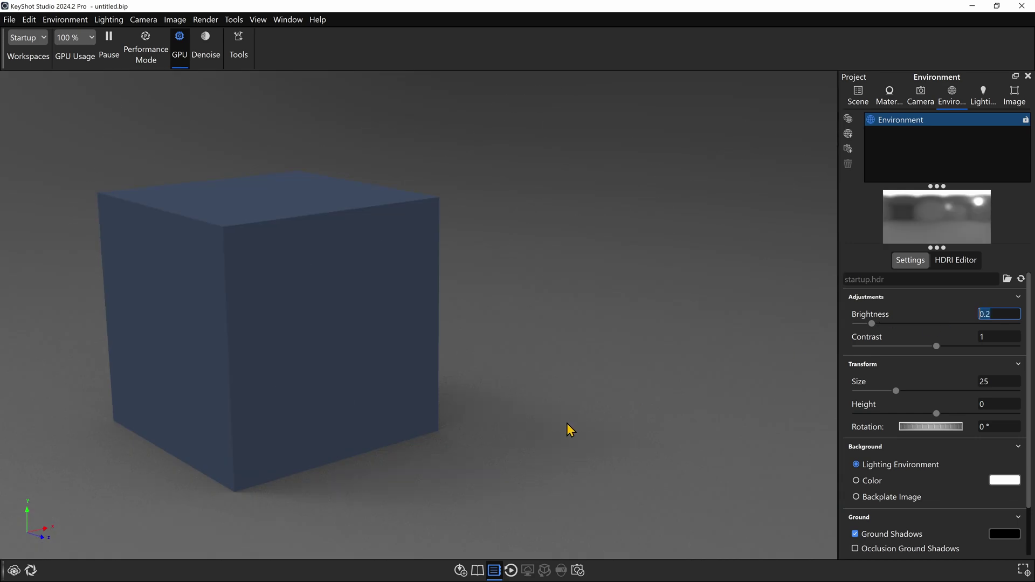
left_click(984, 99)
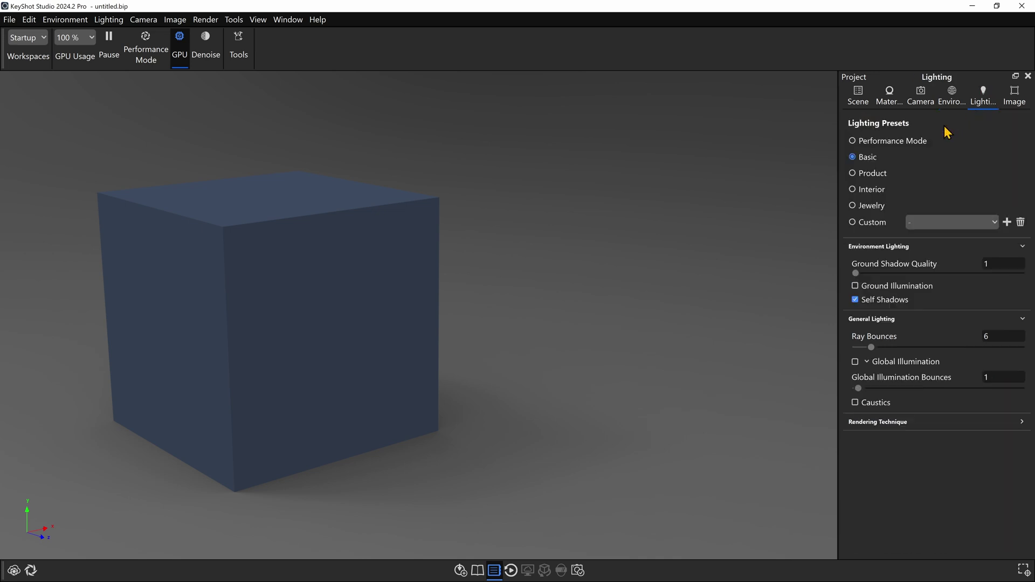
left_click(878, 173)
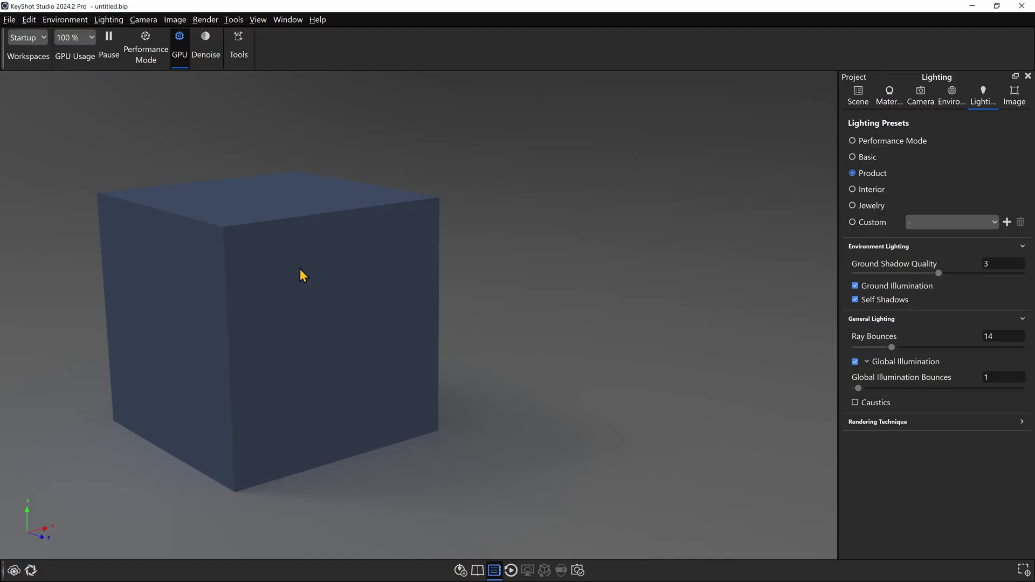
- Change the Cube Material's type to Emissive
double_click(302, 274)
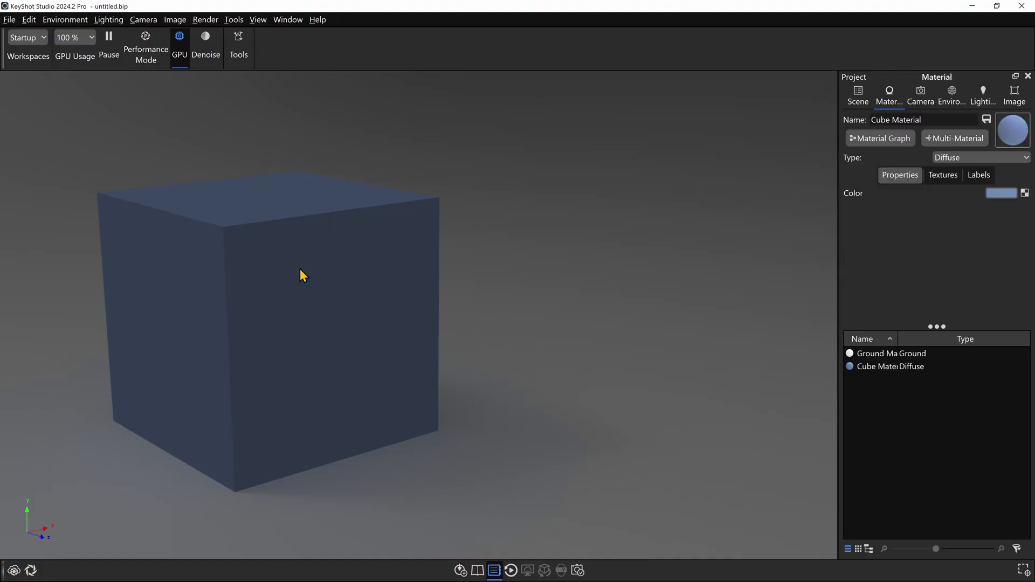
left_click(958, 158)
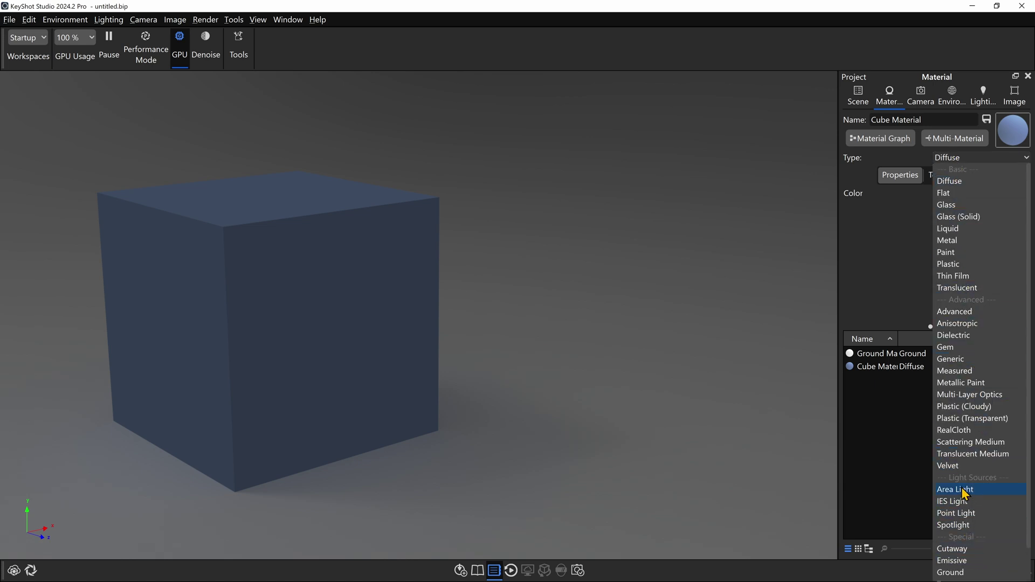
left_click(951, 560)
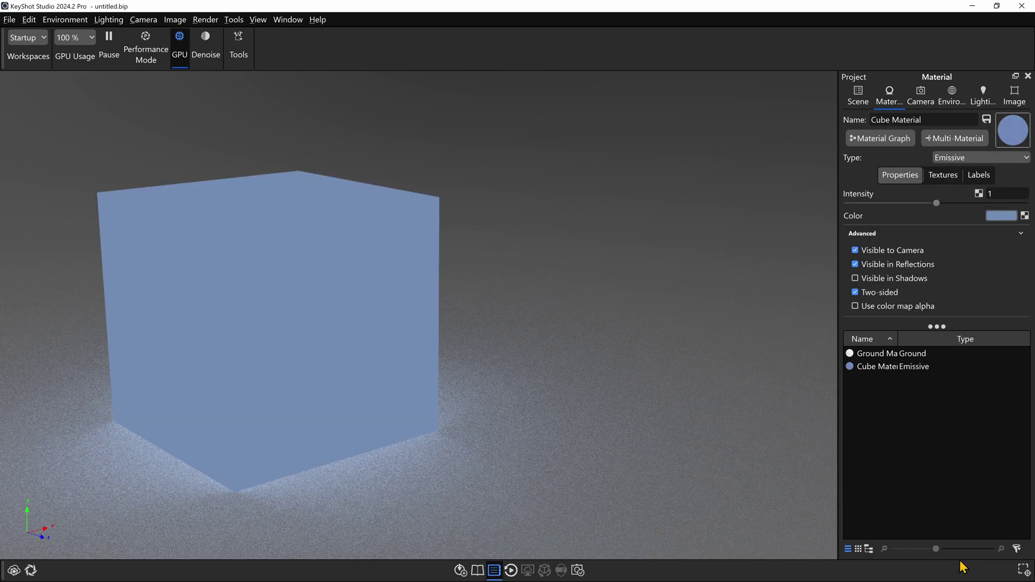
- Add a Video Map texture node to the cube material's graph and select it
left_click(877, 141)
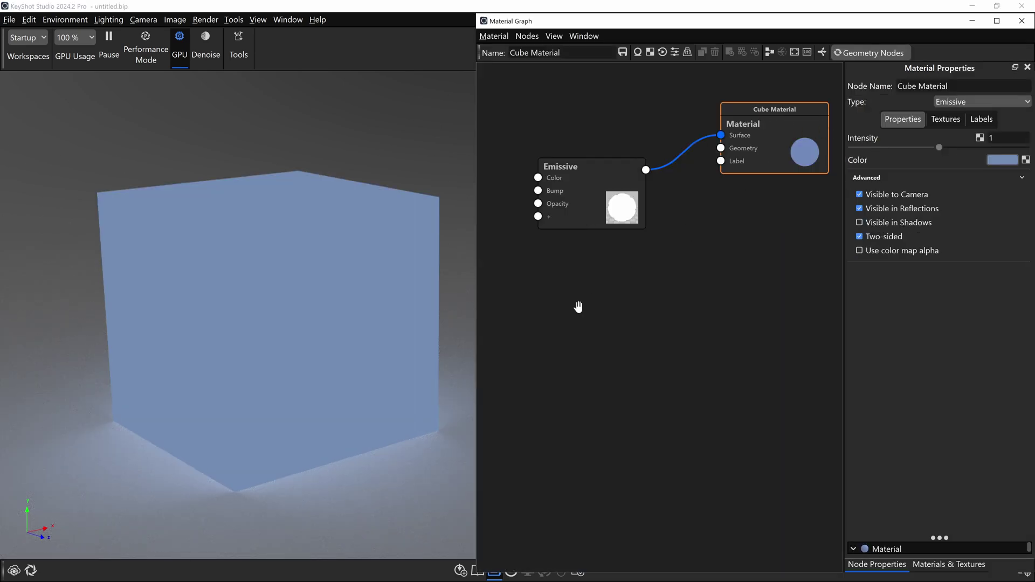
right_click(574, 276)
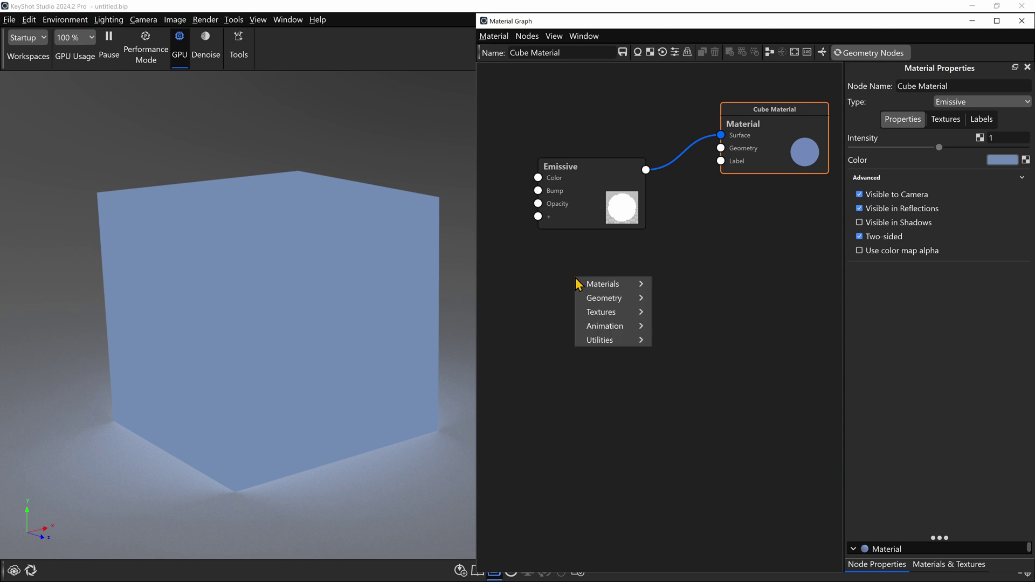
mouse_move(592, 315)
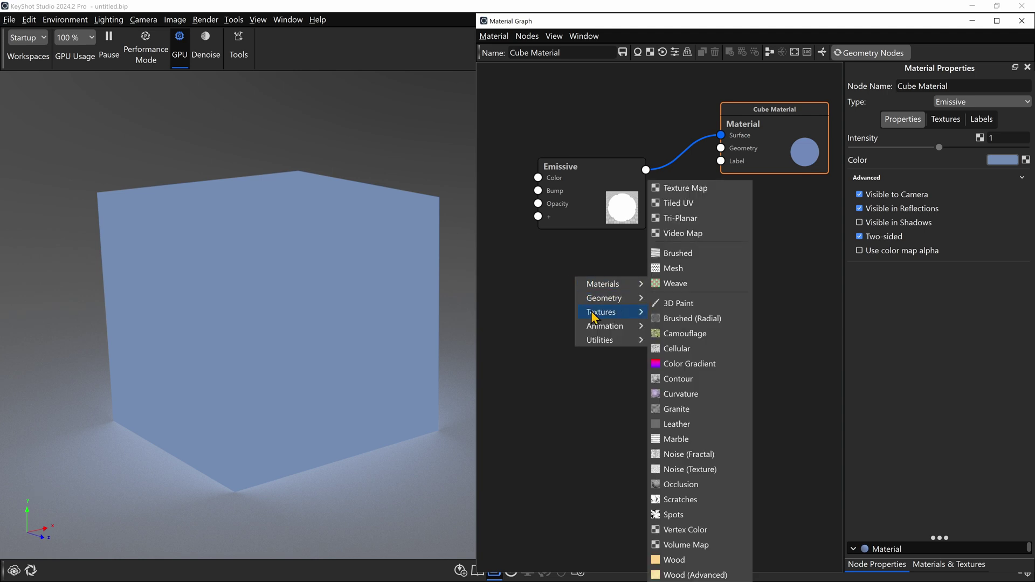
left_click(717, 235)
left_click(617, 318)
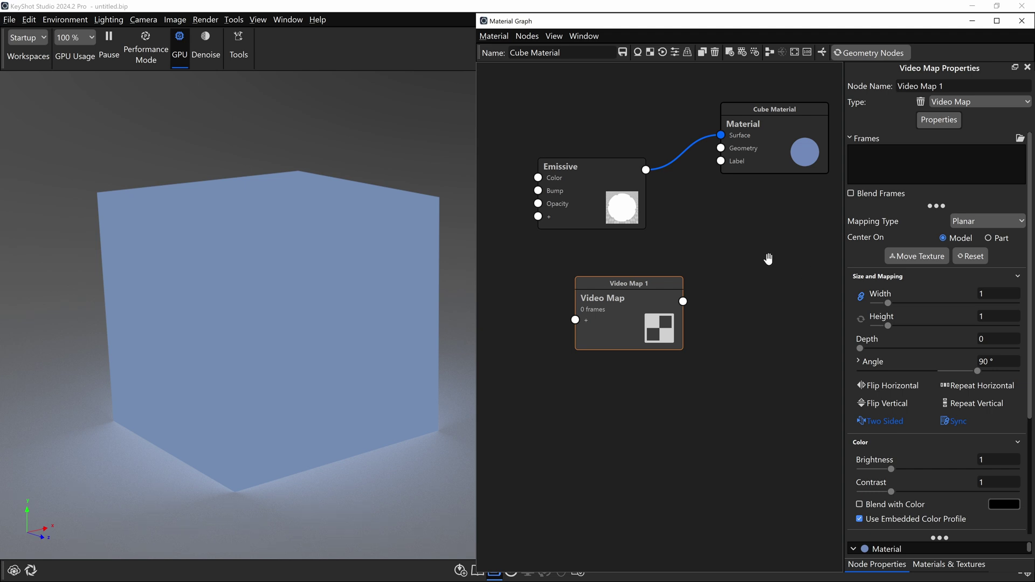
- Browse to Video Maps > Ease In Ease Out > EaseIn_EaseOut 1-1 and select every JPG frame
left_click(1019, 138)
left_click(303, 169)
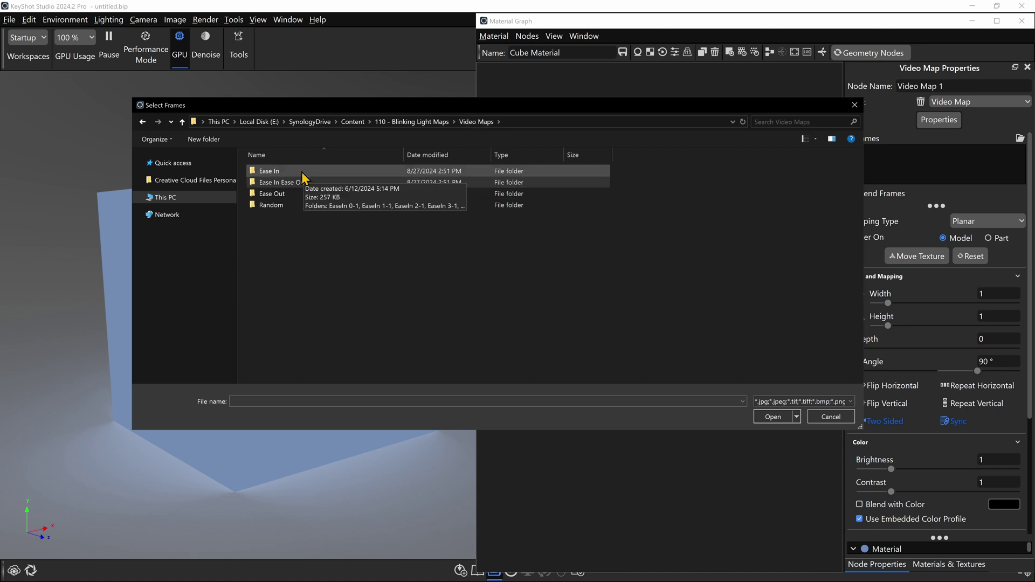
left_click(301, 183)
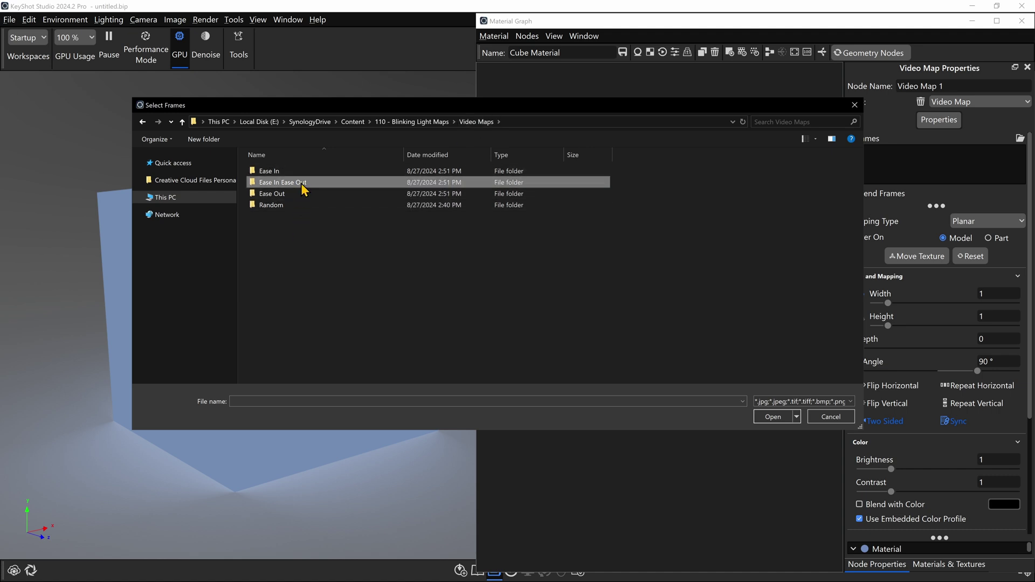
double_click(301, 184)
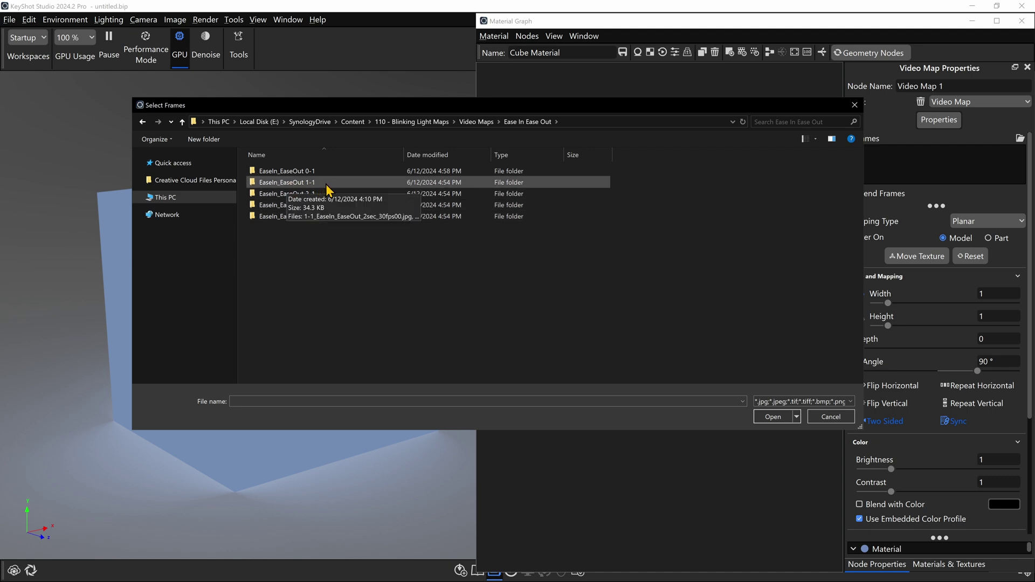
double_click(302, 182)
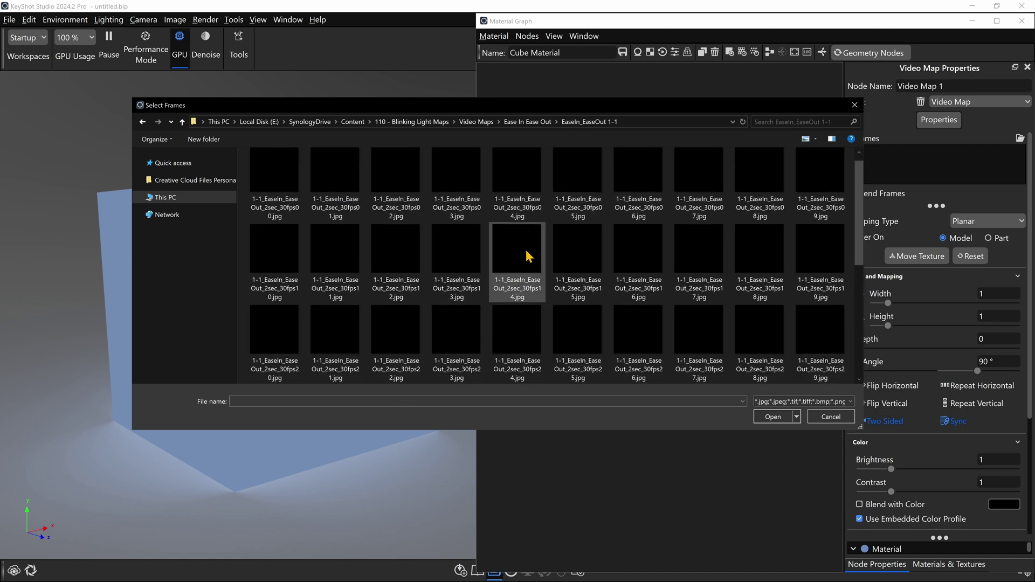
scroll(529, 257, "down", 1)
left_click(473, 186)
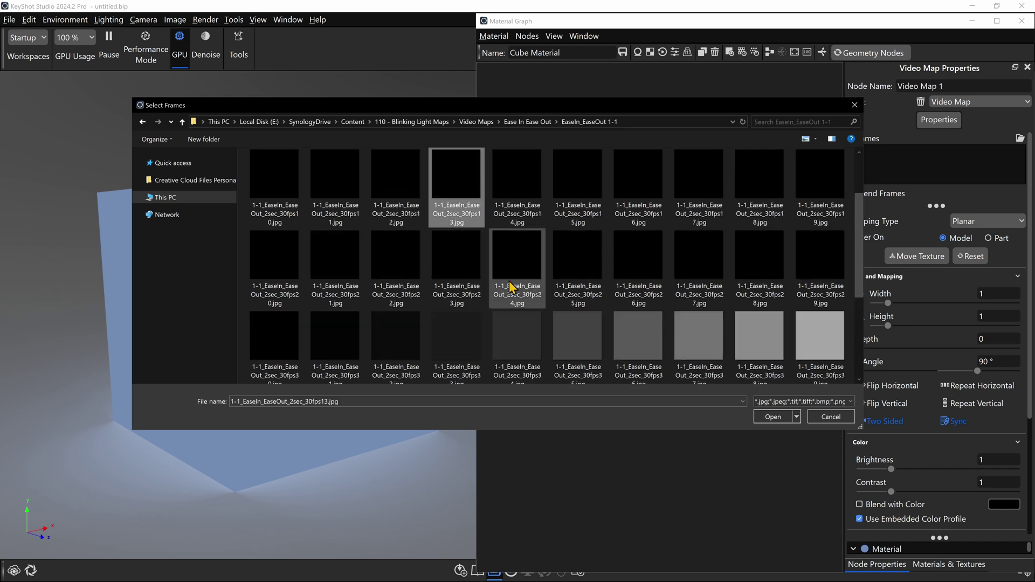
key("ctrl+a")
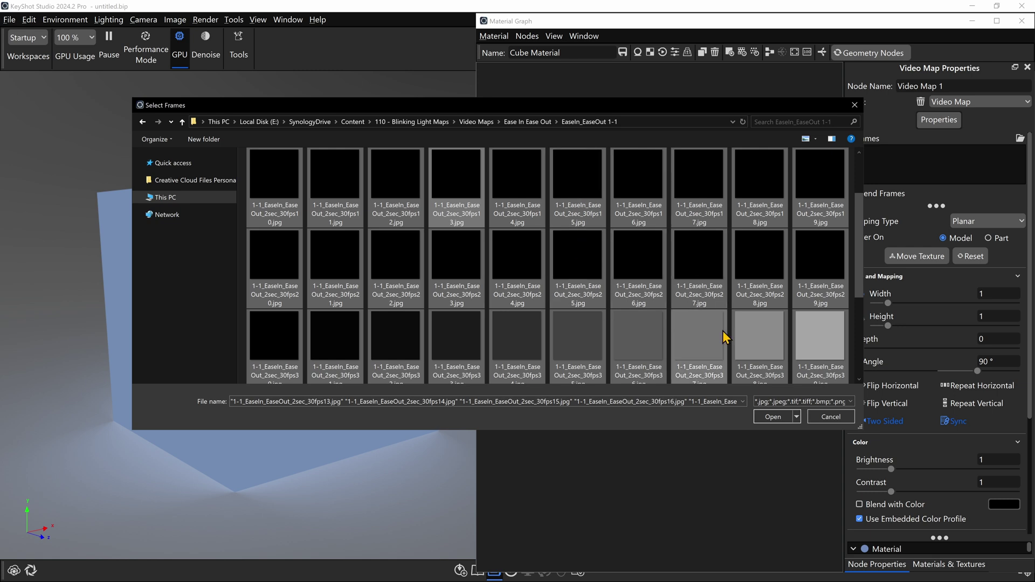
- Load the 60 selected frames into Video Map 1 and check the frames list
left_click(772, 417)
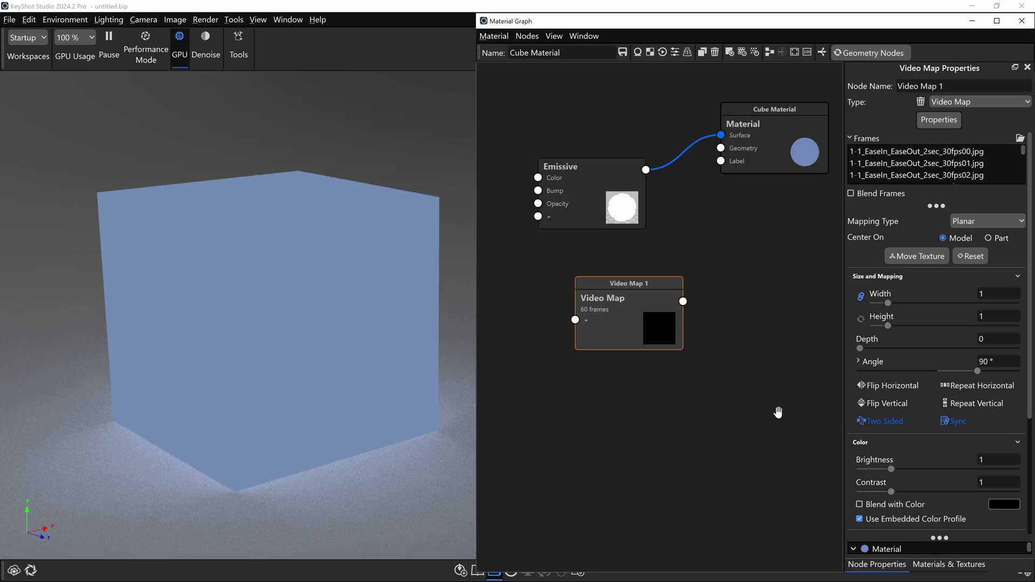
left_click(902, 176)
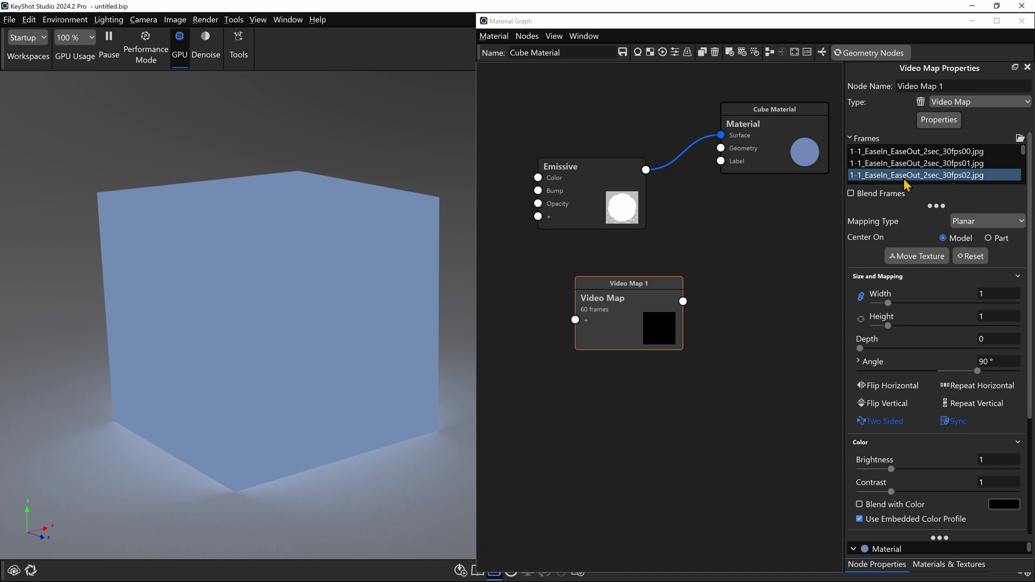
left_click(909, 152)
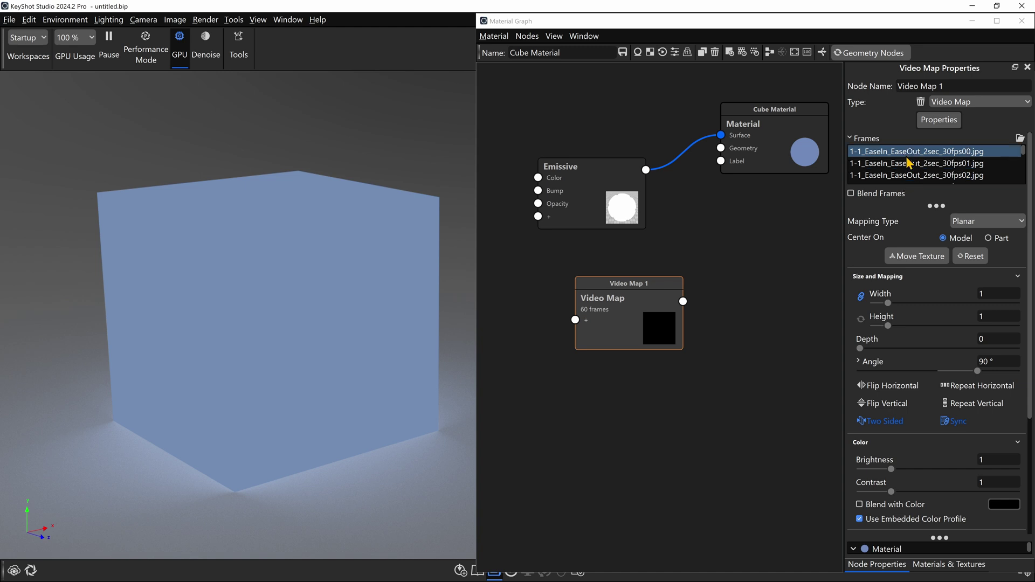
scroll(909, 163, "down", 1)
left_click(909, 163)
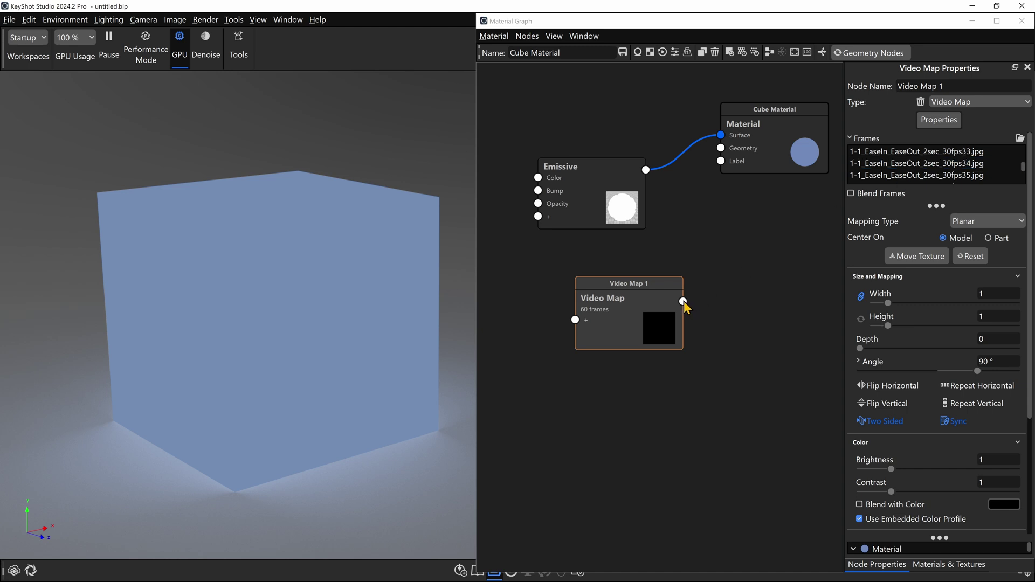
- Connect Video Map 1 to the Emissive Intensity input
left_click_drag(683, 301, 597, 180)
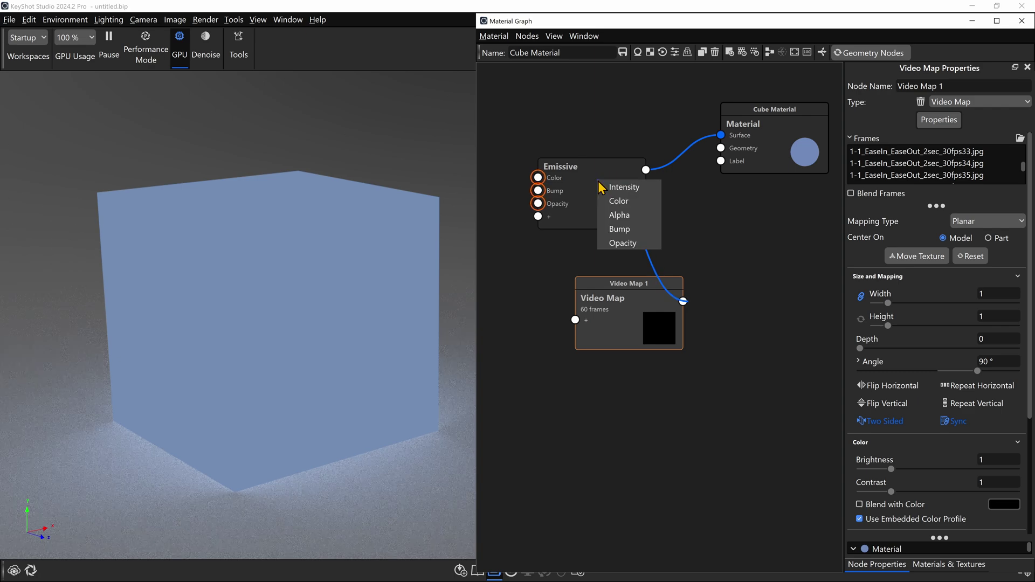
left_click(618, 188)
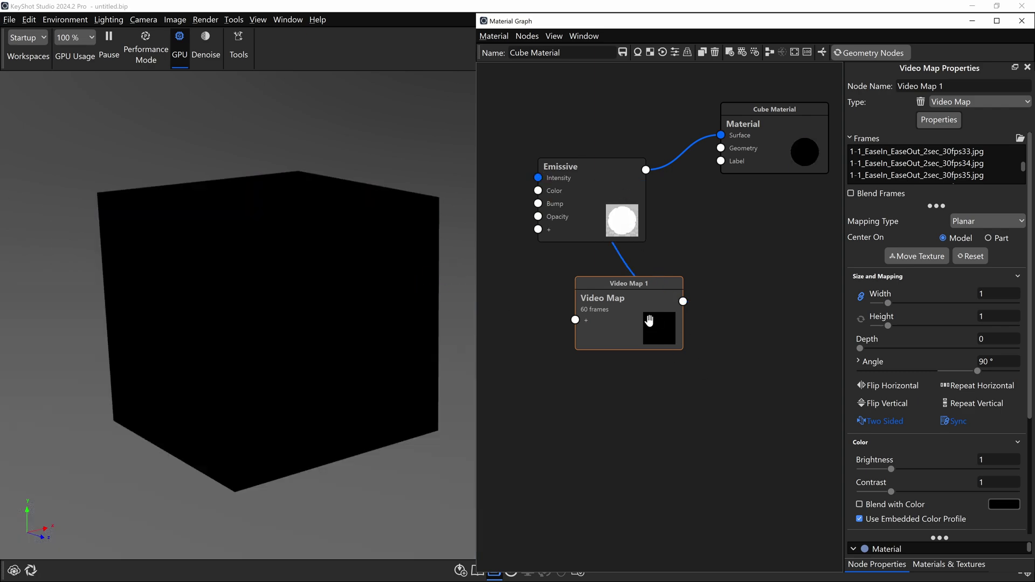
left_click_drag(649, 320, 617, 336)
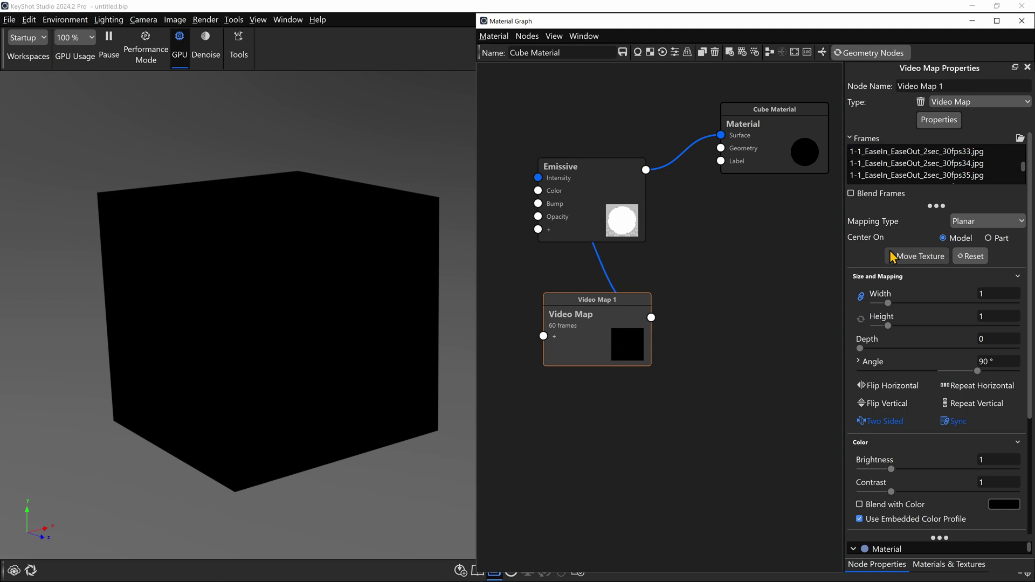
- Set the video map's mapping type to Box with width and height 100
left_click(996, 221)
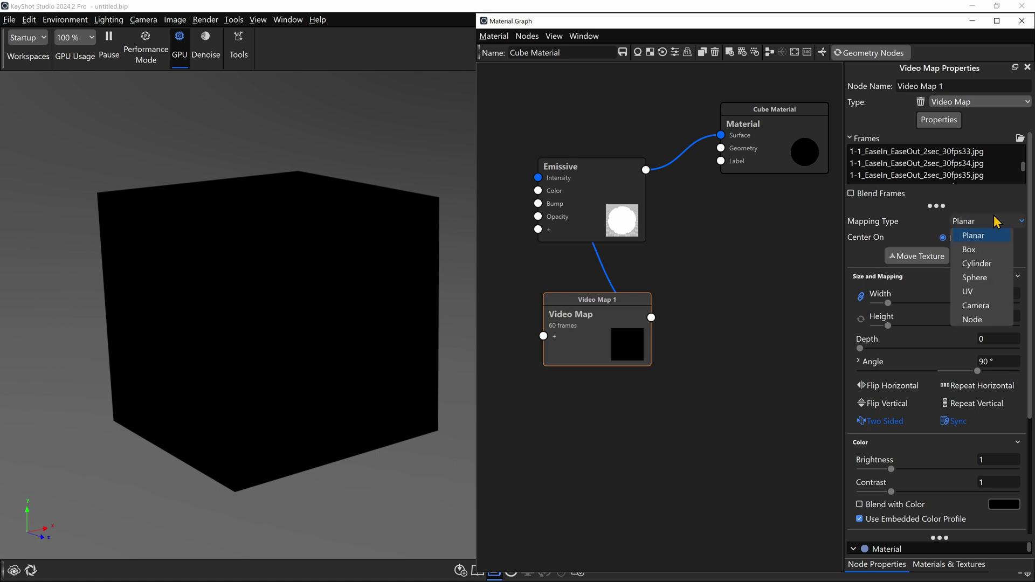
left_click(982, 251)
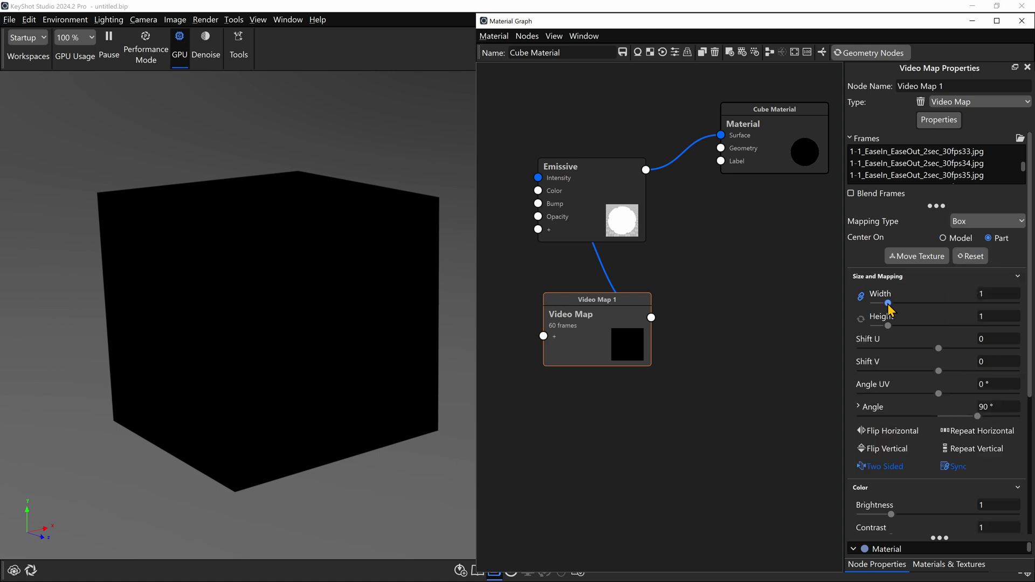
left_click(976, 292)
type("00")
key("Return")
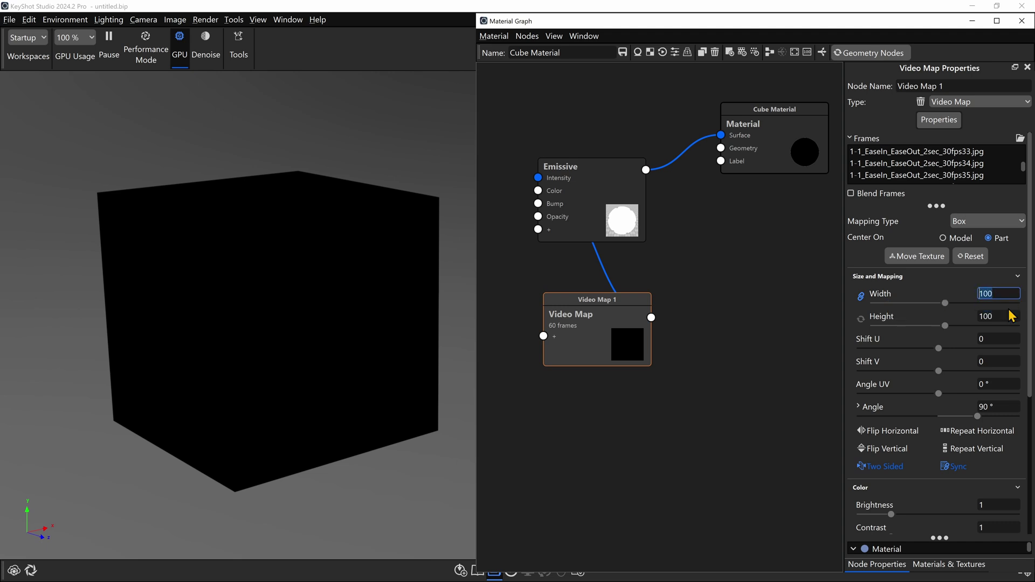
- Set the video map playback to 30 FPS in Animation Time Settings
scroll(969, 334, "down", 5)
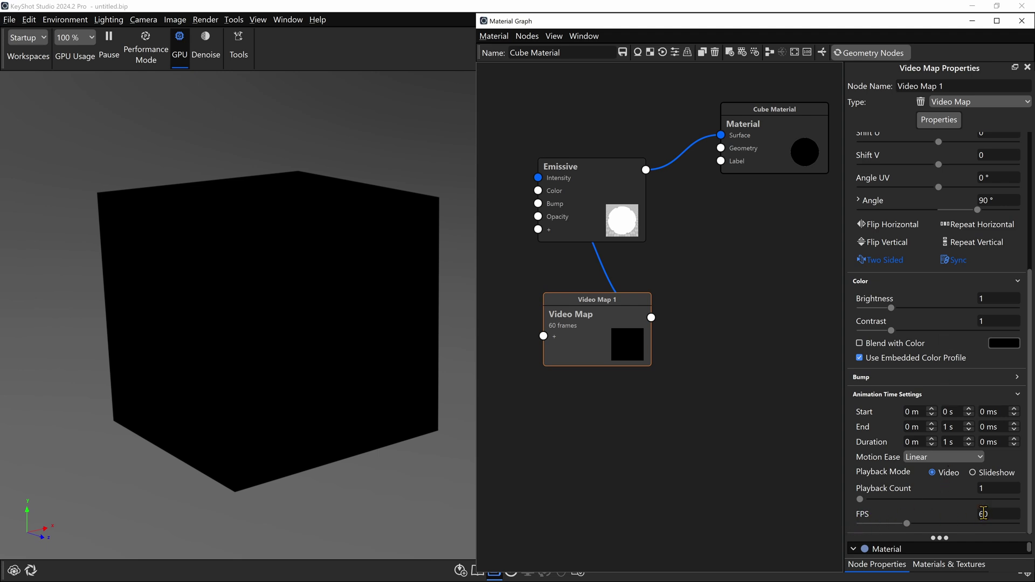
key("Return")
scroll(910, 194, "up", 5)
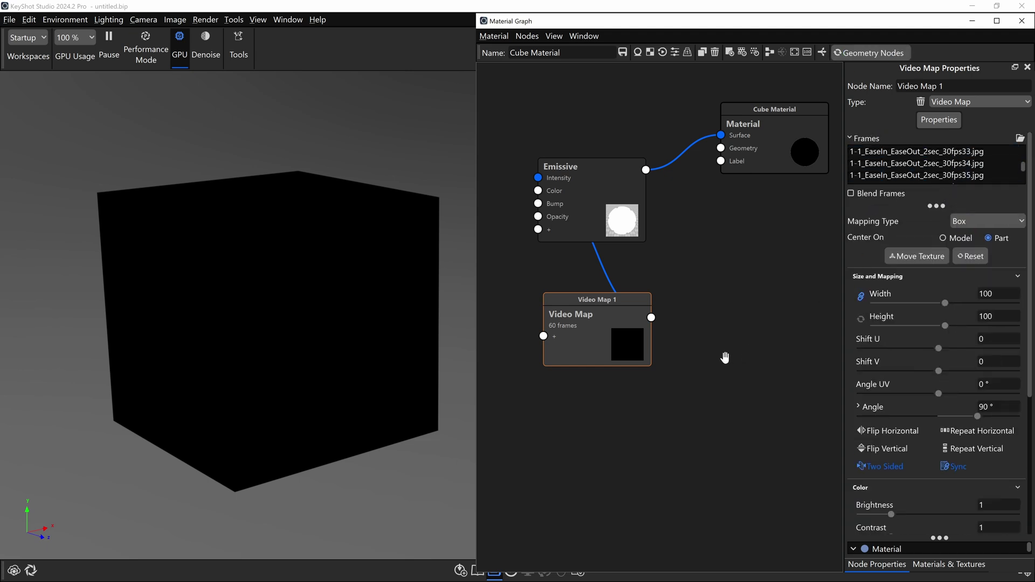
left_click(405, 131)
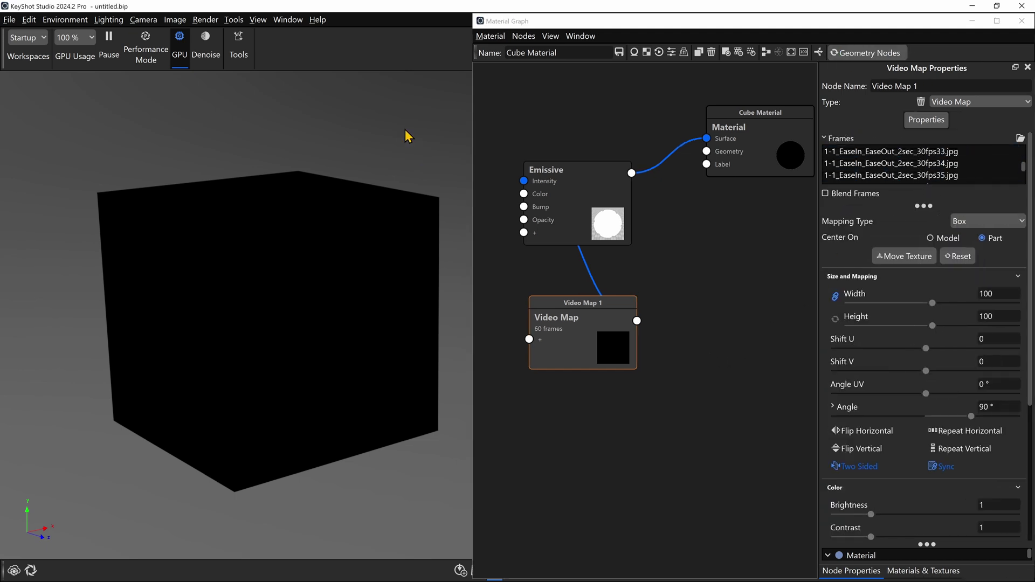
- Open the animation timeline and play the cube's 2-second blinking video-map clip
key("a")
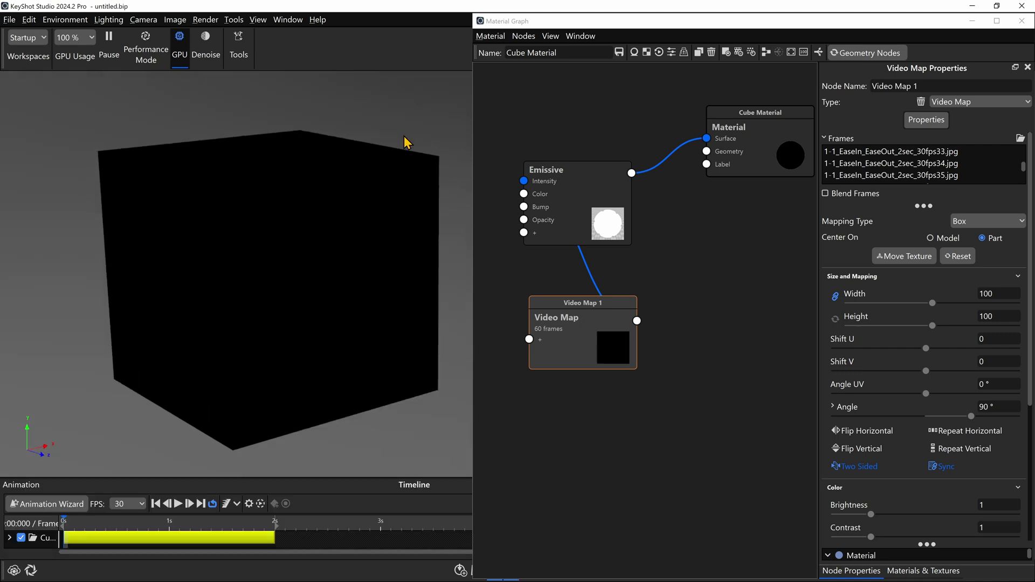
left_click(485, 570)
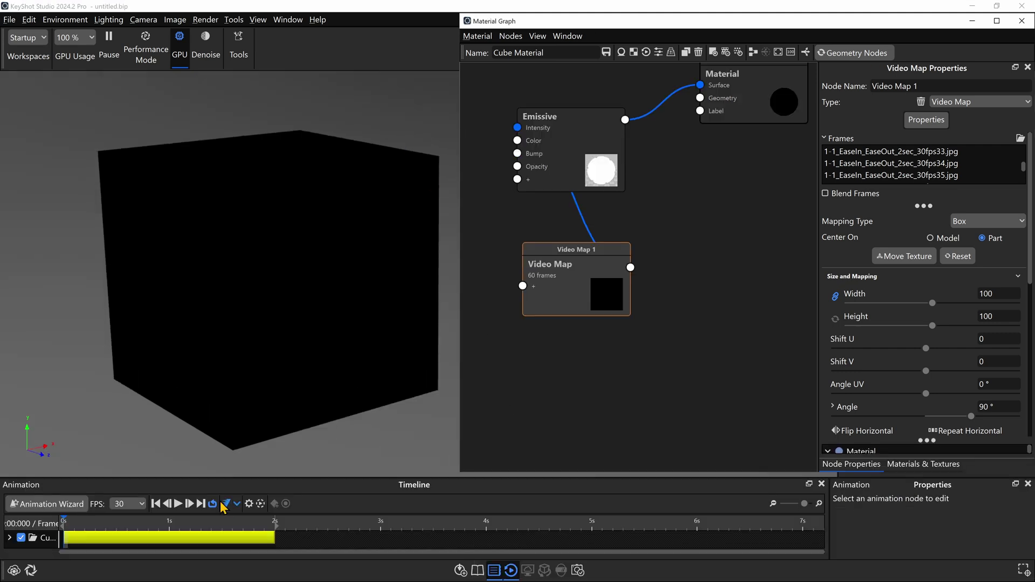
left_click(179, 504)
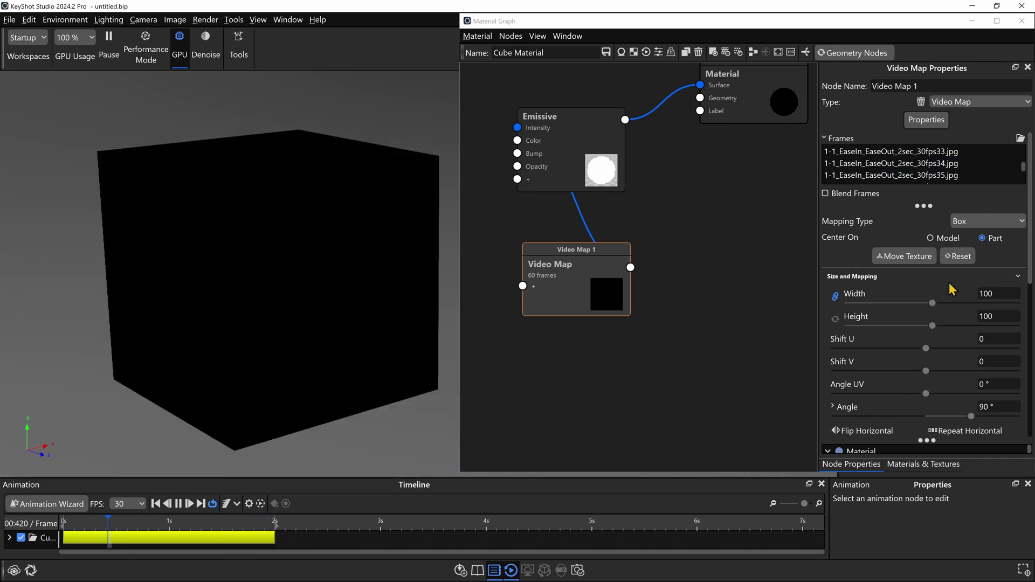
scroll(911, 253, "down", 1)
scroll(911, 253, "down", 5)
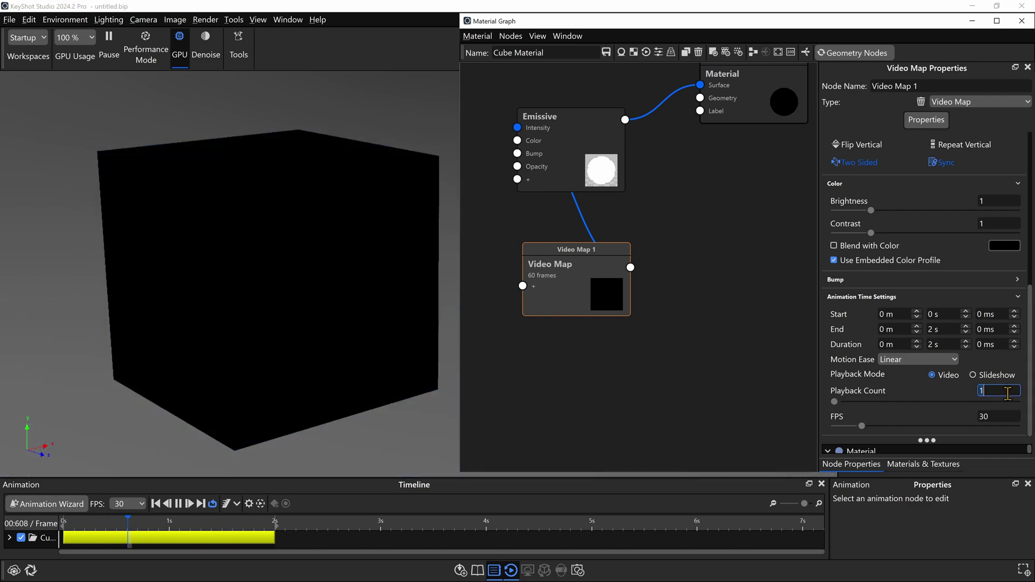
- Set the video map's Playback Count to 3
left_click(1007, 393)
type("3")
key("Return")
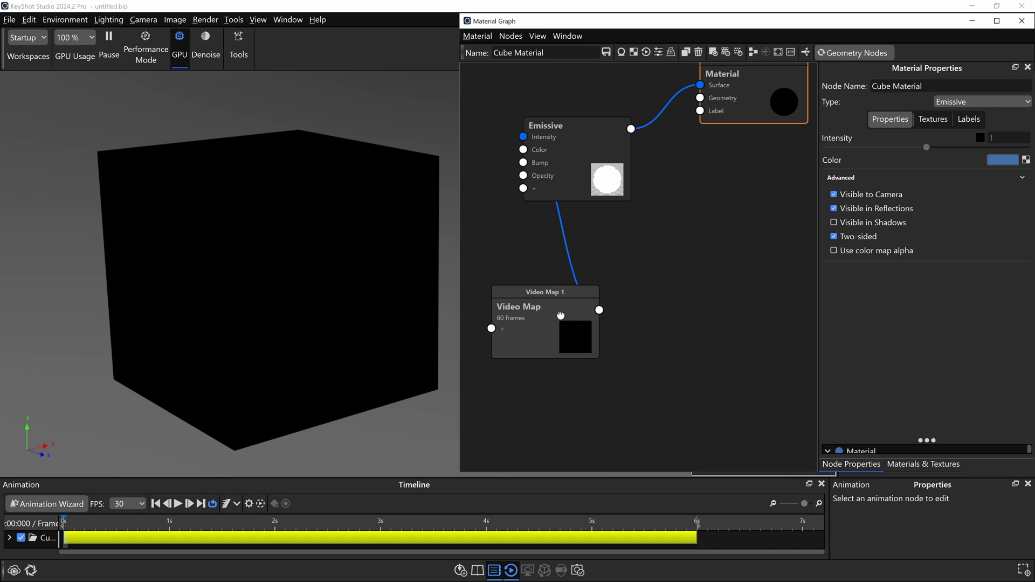
- Rearrange the nodes and insert a Color To Number node on the Video Map–Emissive wire
left_click_drag(565, 307, 555, 305)
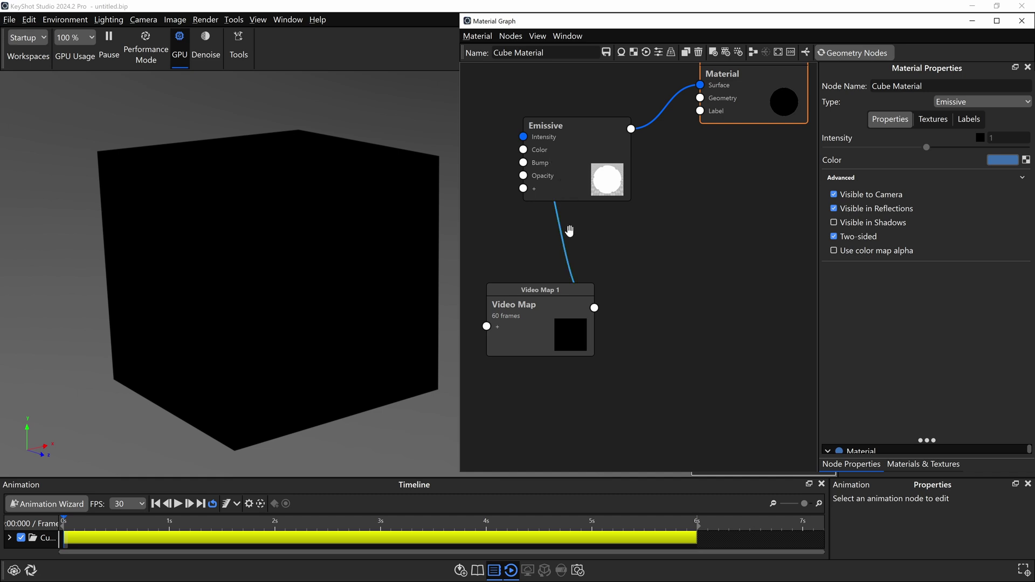
left_click(558, 230)
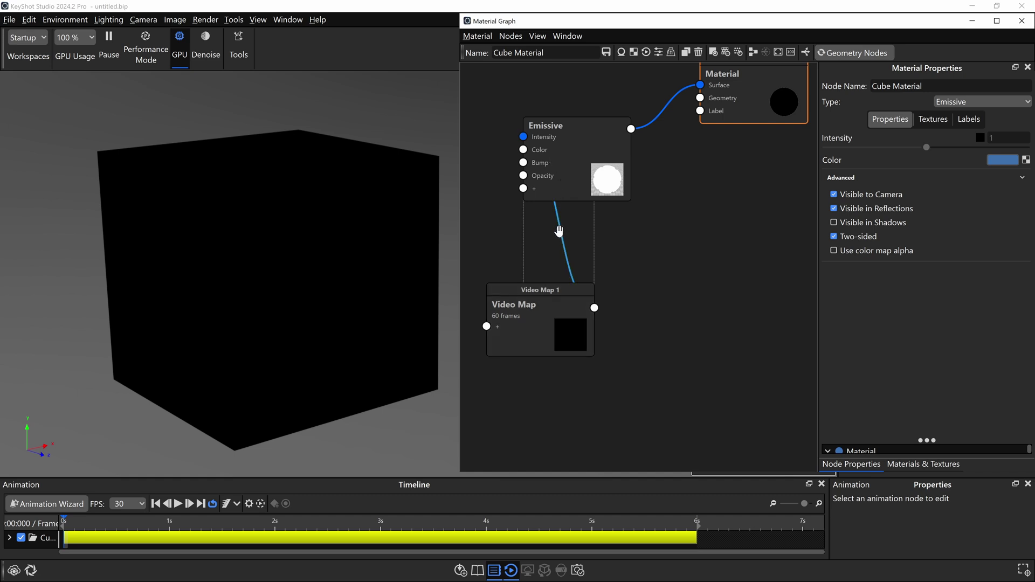
left_click_drag(569, 167, 632, 211)
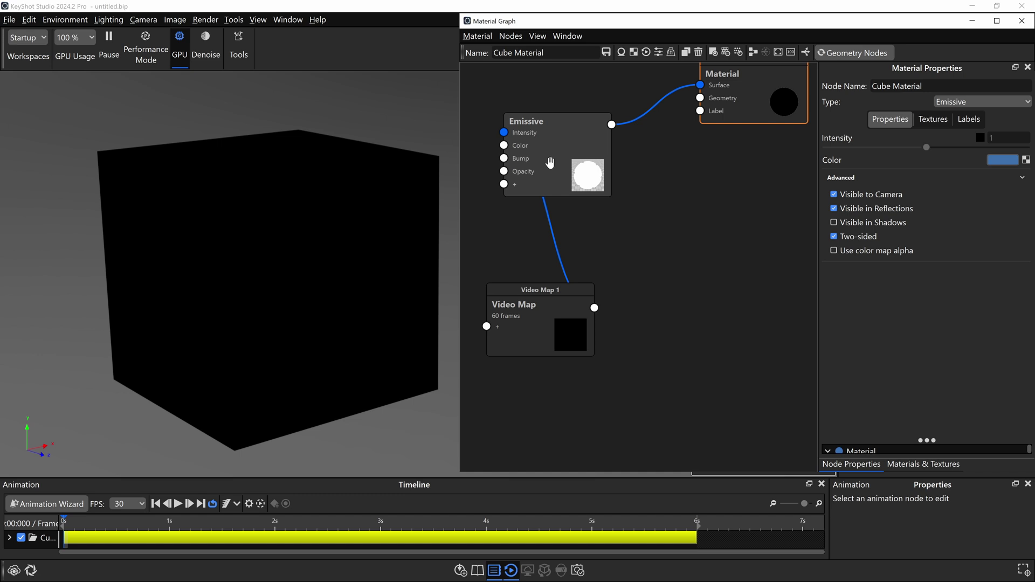
right_click(552, 225)
mouse_move(577, 268)
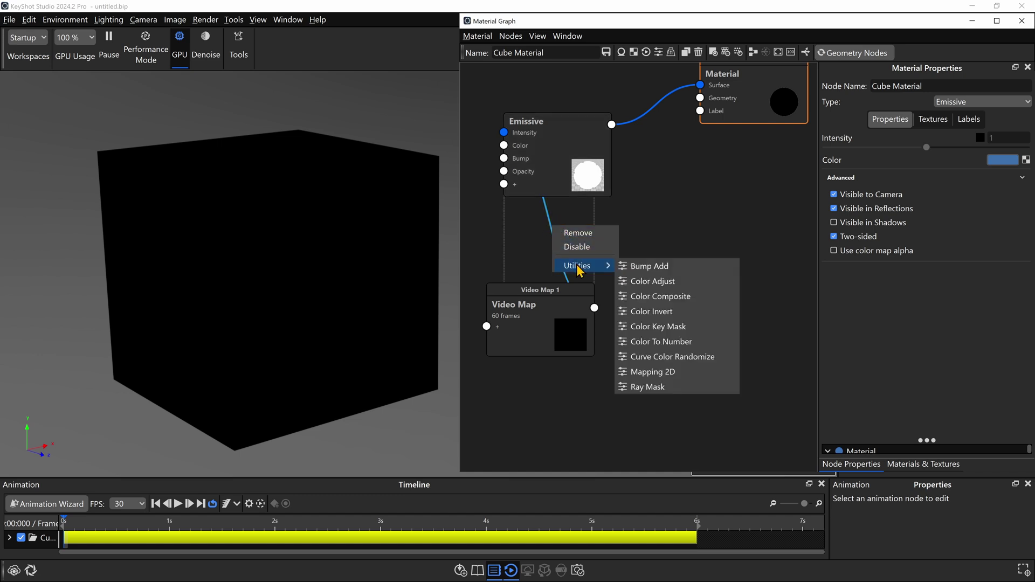
left_click(671, 341)
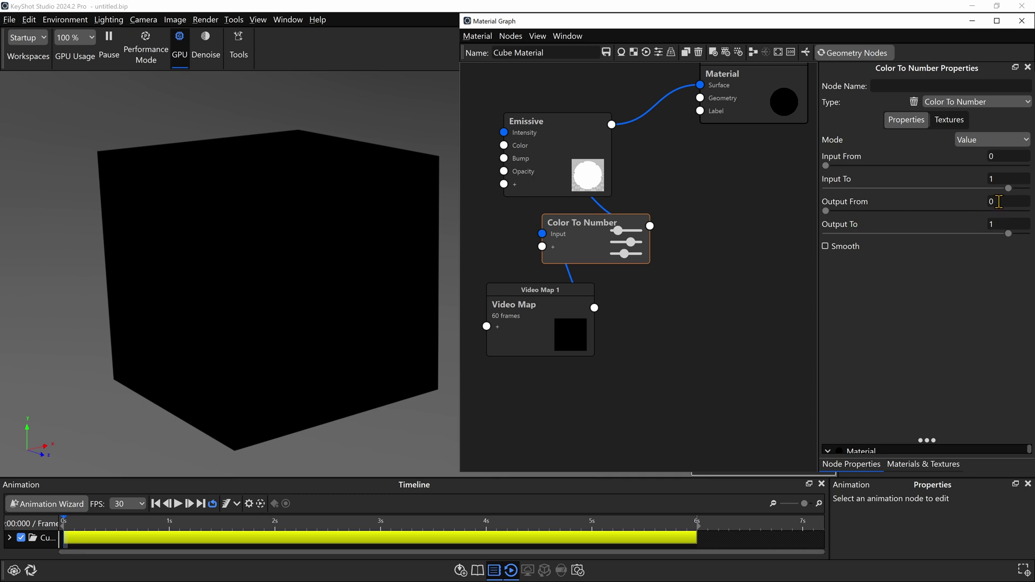
- Set the Color To Number node's Output From to 0.1 and Output To to 5
left_click(998, 201)
key("Return")
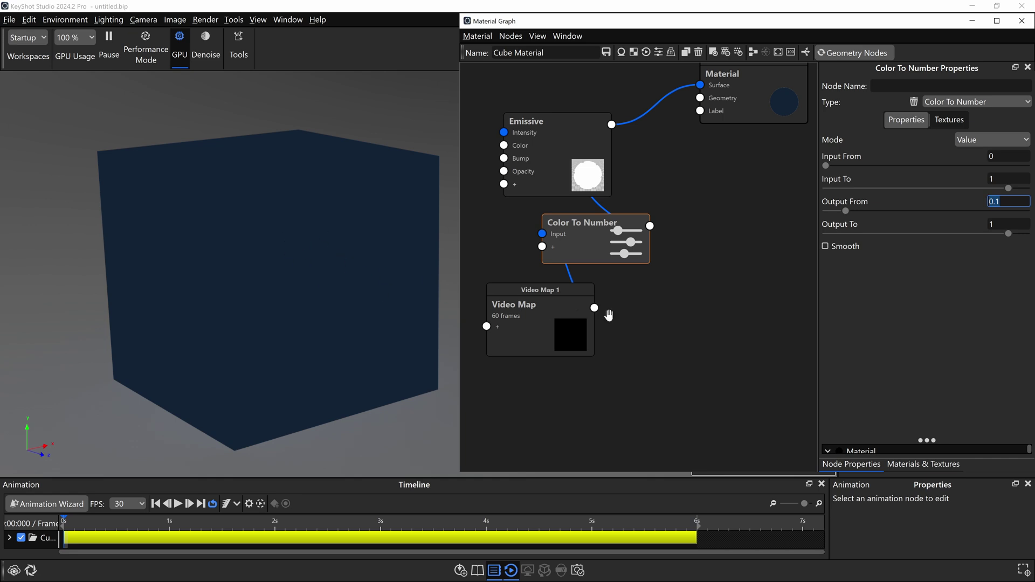
left_click_drag(118, 529, 226, 529)
left_click(1013, 224)
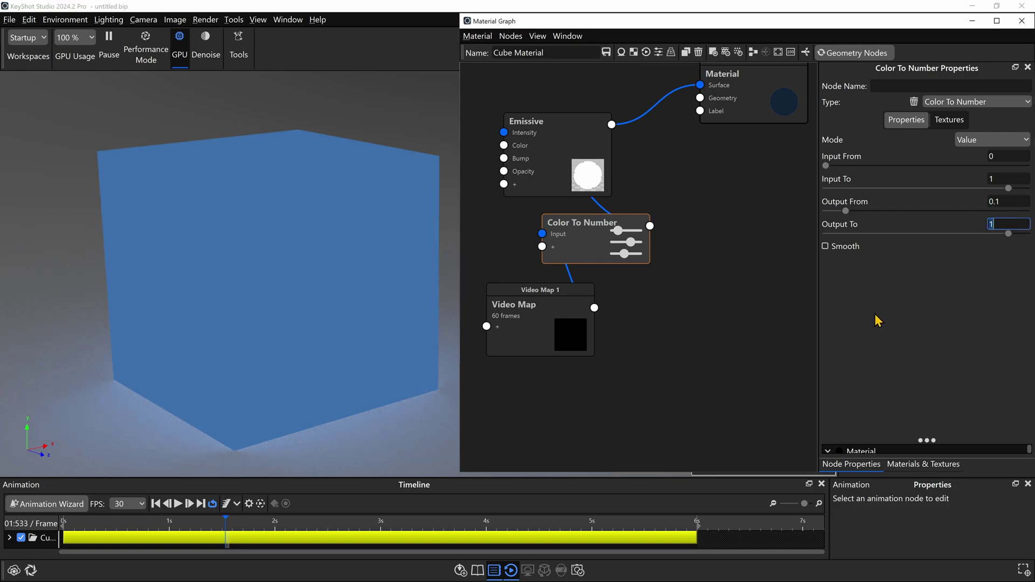
type("5")
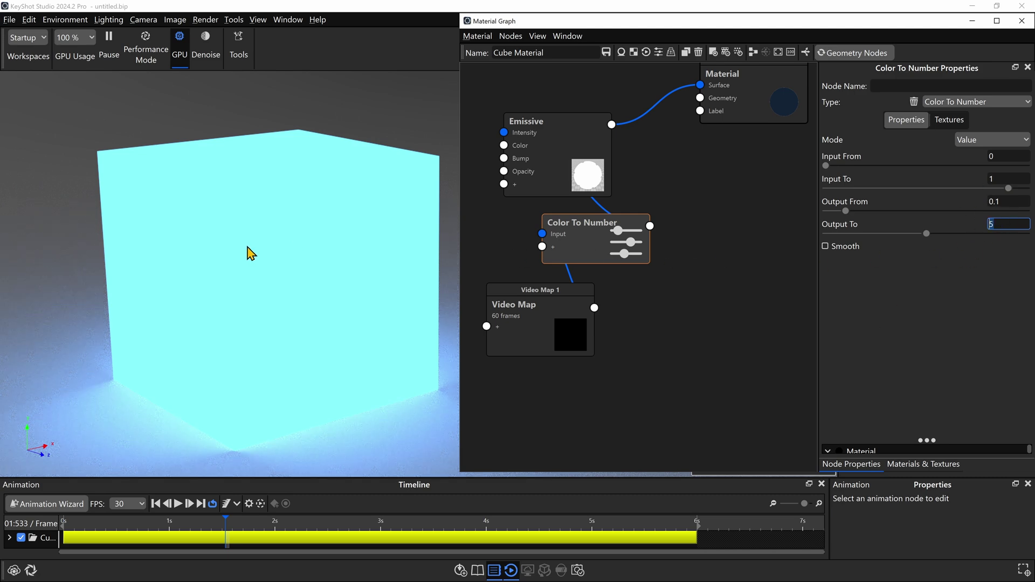
- Play the timeline to preview the cube's blinking, then pause it
left_click(178, 503)
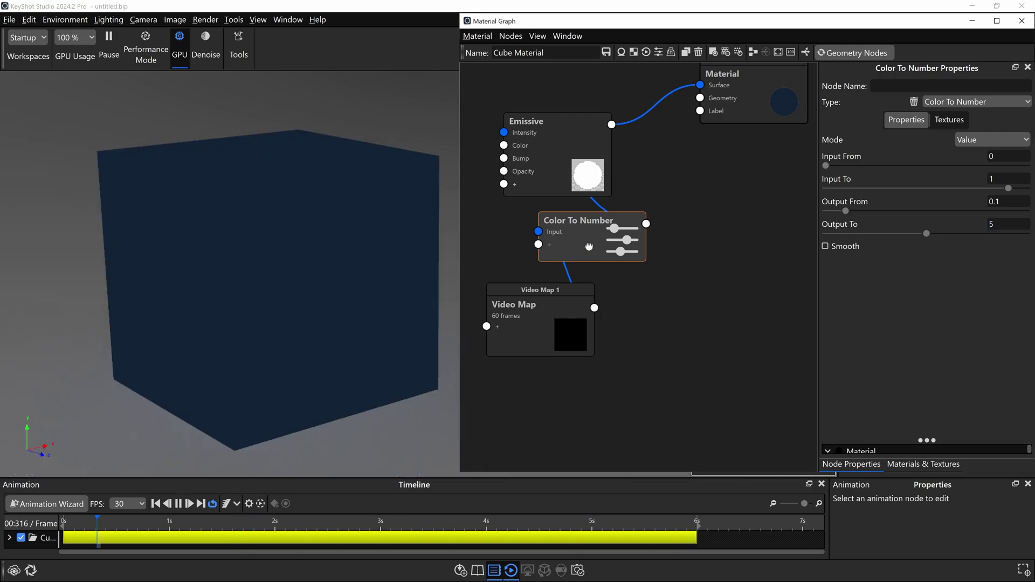
left_click_drag(592, 248, 590, 244)
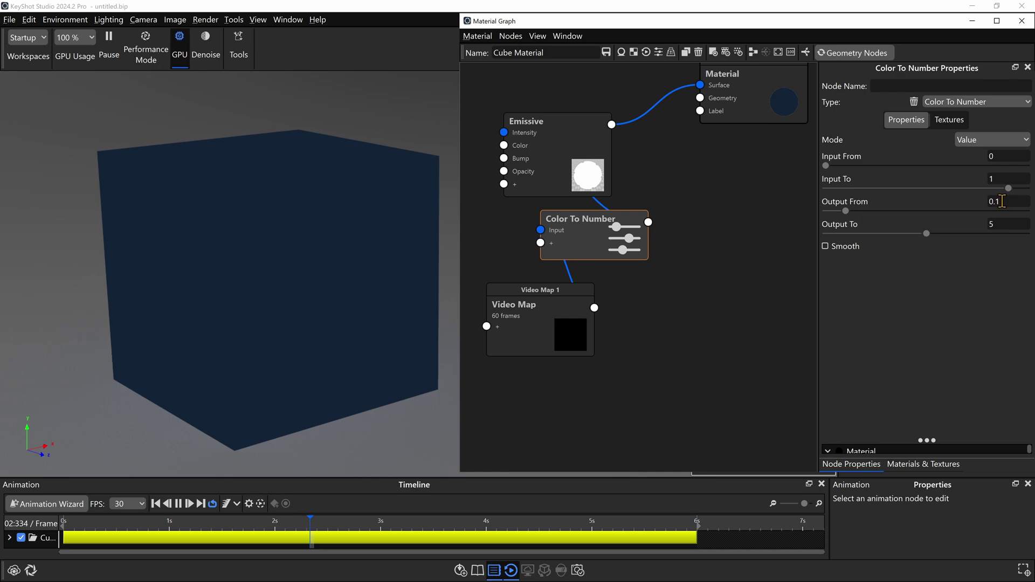
left_click(179, 504)
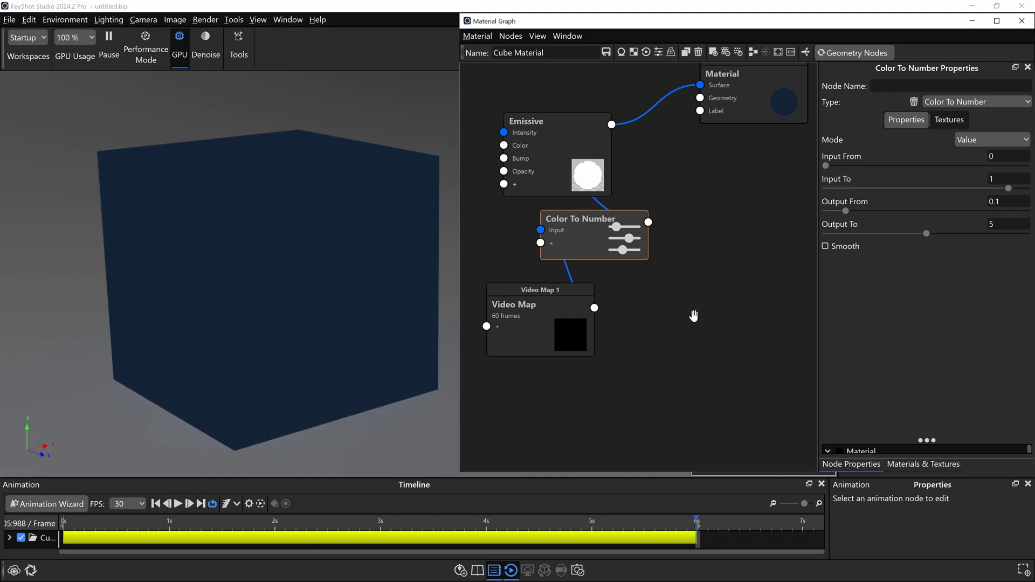
- In Image settings, choose Photographic with High Contrast transform, contrast 0.086, exposure 0.188 EV
left_click(1021, 21)
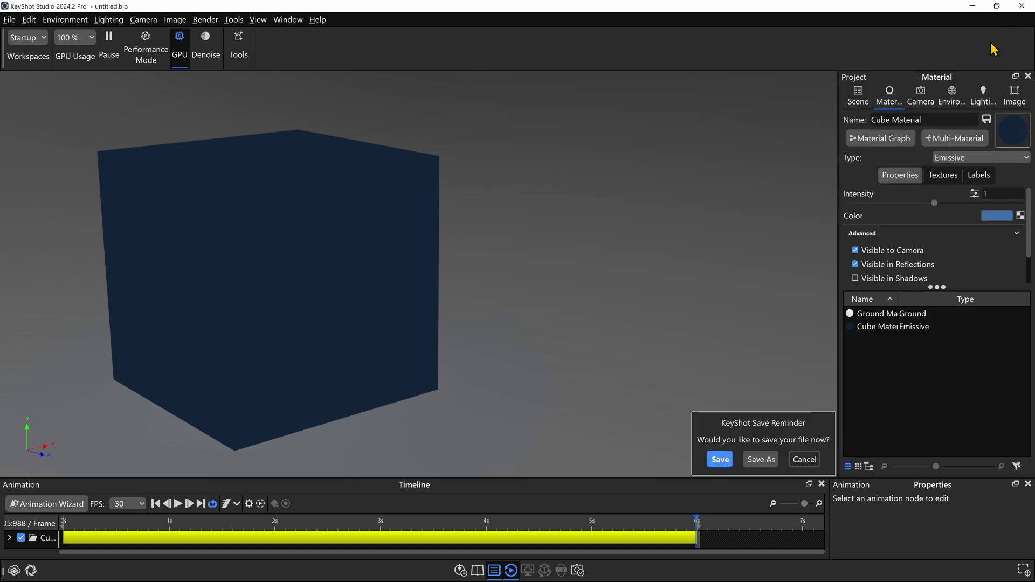
left_click(1015, 97)
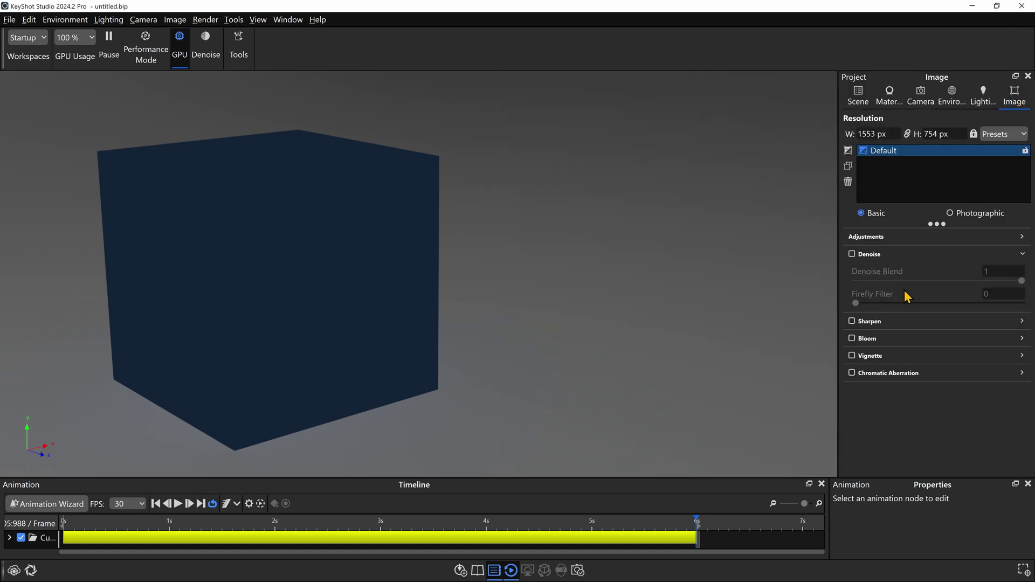
left_click(951, 213)
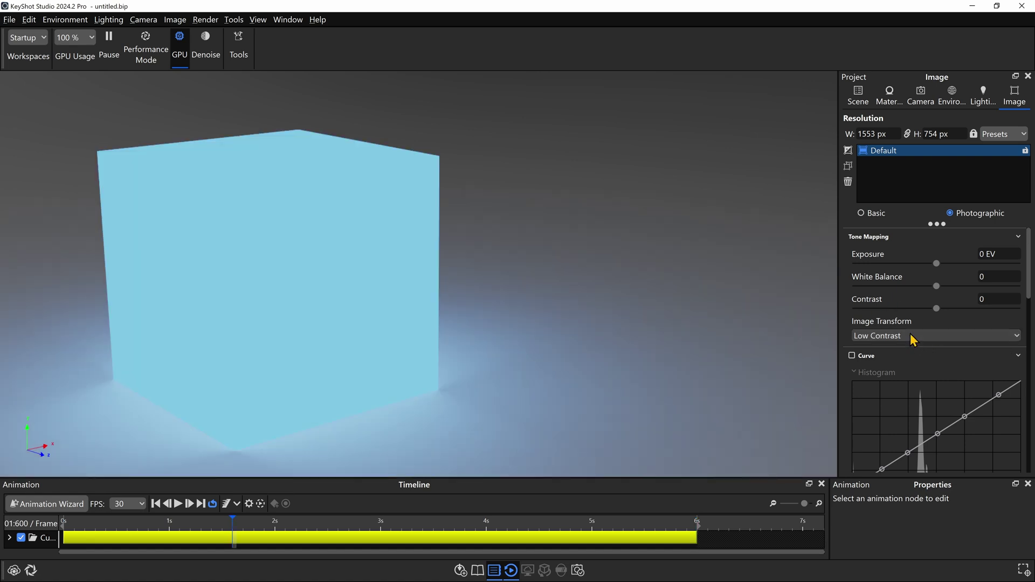
left_click(912, 336)
left_click(910, 372)
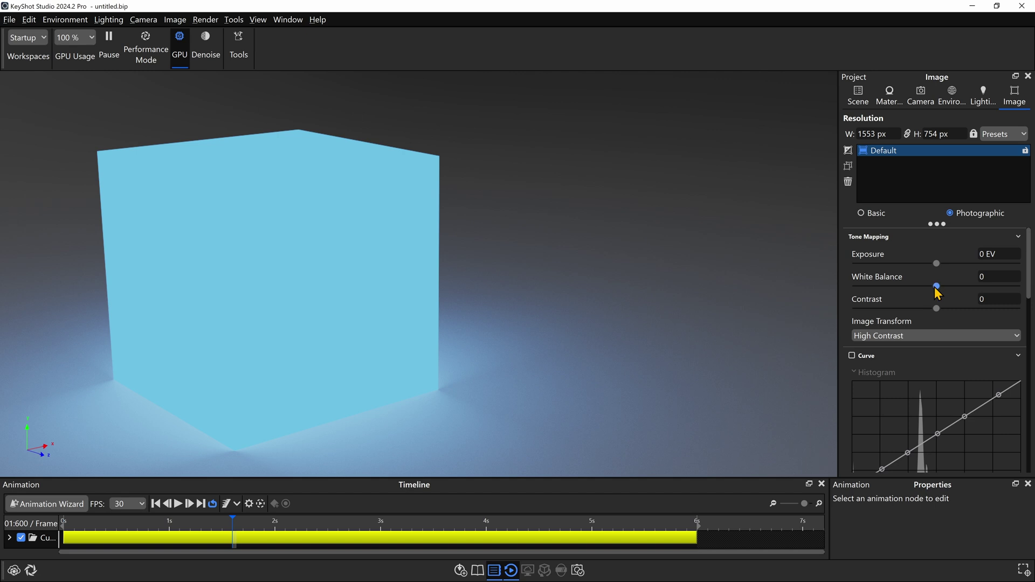
left_click_drag(937, 308, 943, 308)
left_click_drag(936, 263, 943, 277)
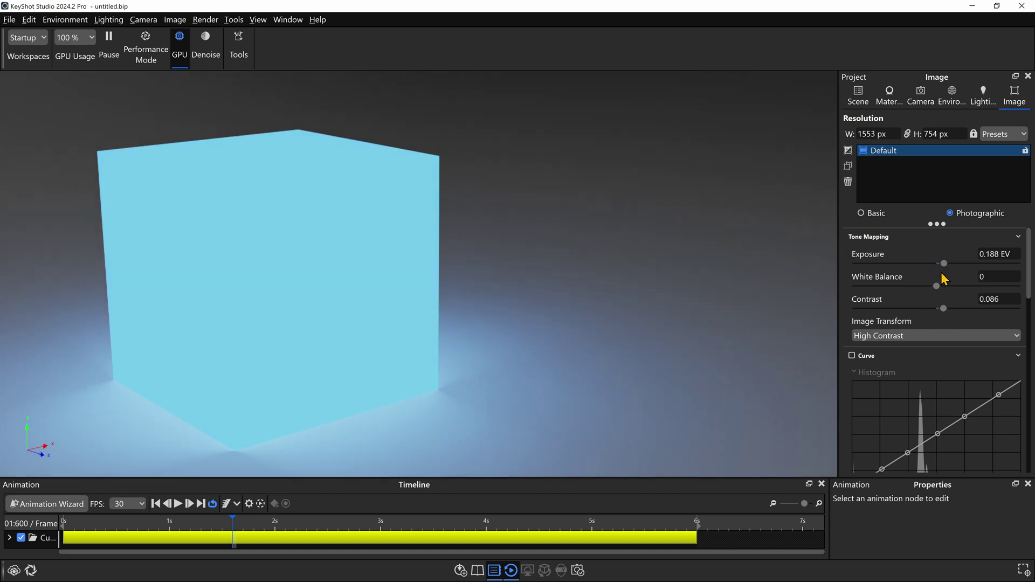
scroll(923, 322, "down", 5)
scroll(923, 322, "down", 6)
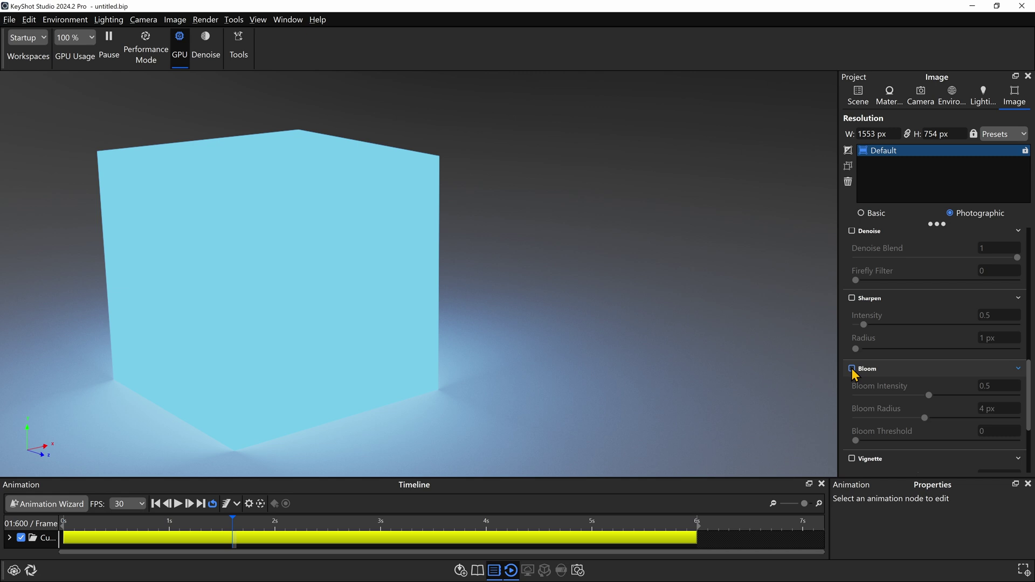
- Enable Bloom with Bloom Intensity 1 and Bloom Radius 100 px
left_click(851, 369)
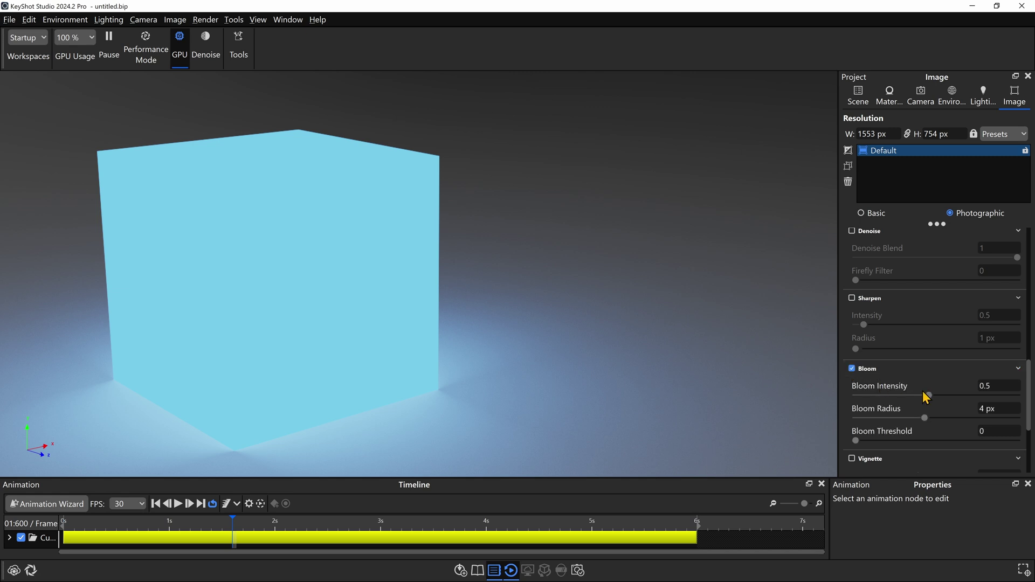
left_click_drag(928, 394, 1015, 399)
left_click(978, 388)
type("1")
left_click(979, 409)
key("ctrl+a")
key("Return")
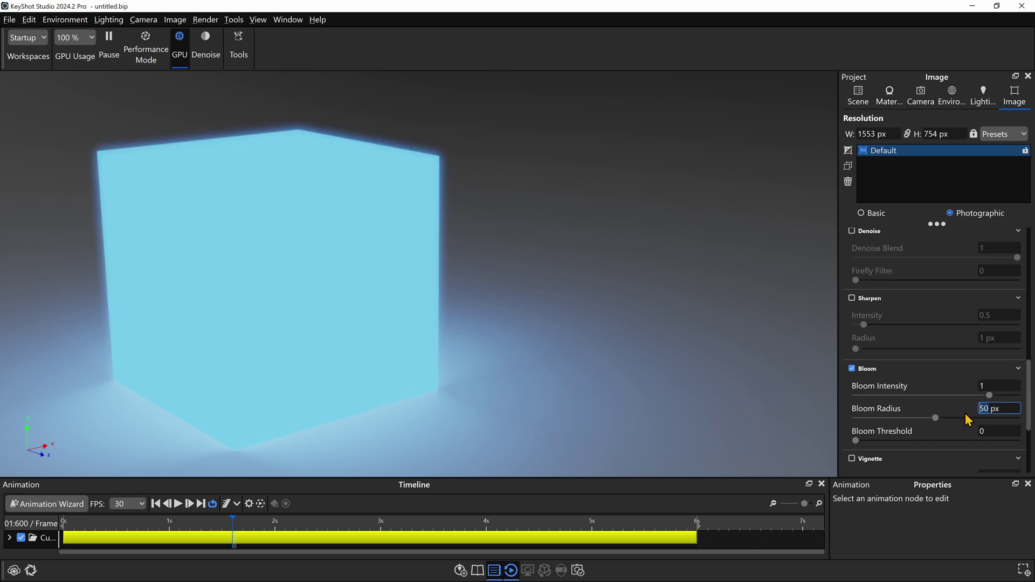
type("100")
key("Return")
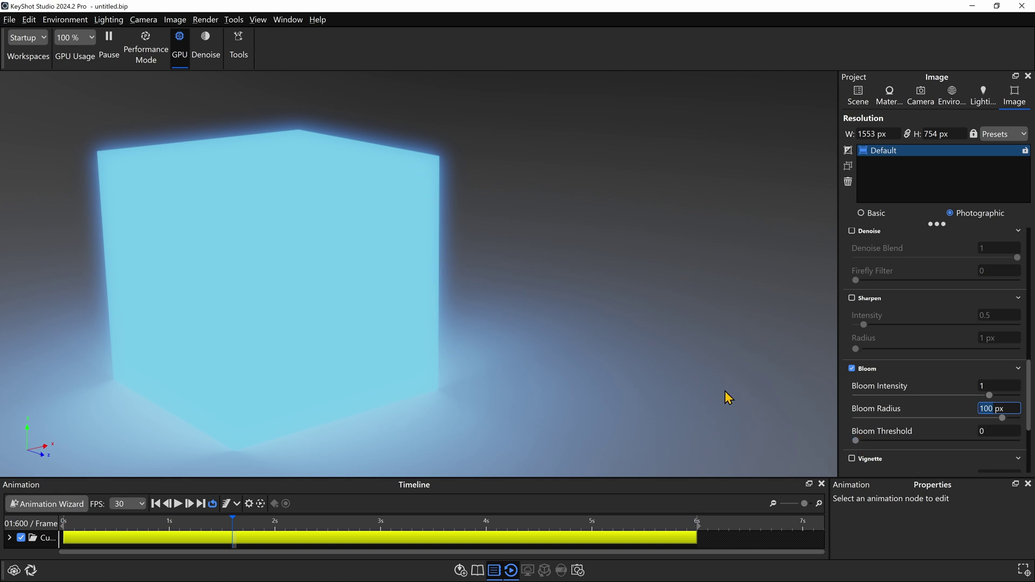
left_click(857, 441)
- Raise the Bloom Threshold slider to 0.5
left_click_drag(868, 439, 897, 444)
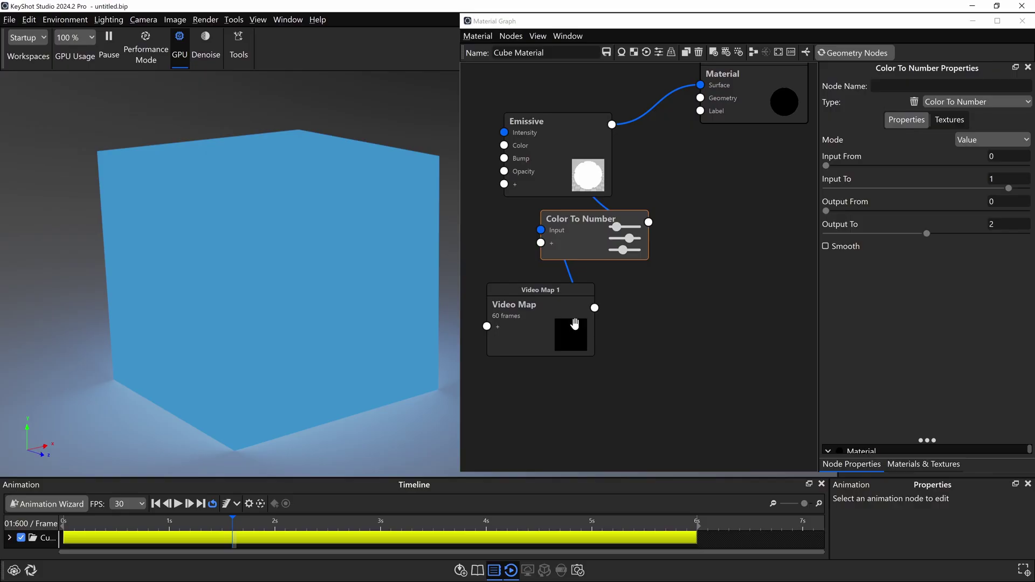
- For Video Map 1's frames, browse to Random > Random 3 and select all JPG frames
left_click(546, 309)
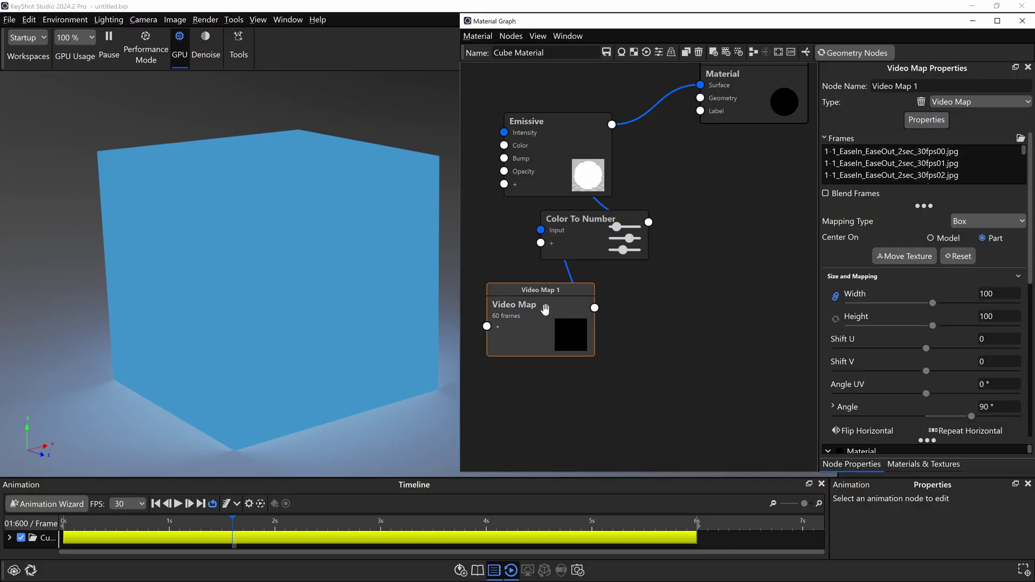
left_click(1020, 139)
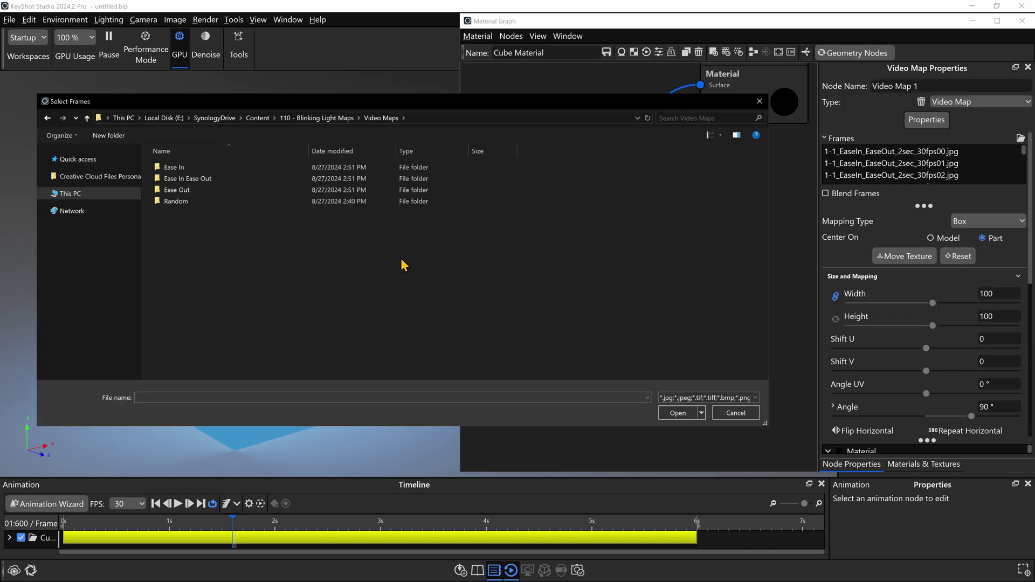
double_click(212, 201)
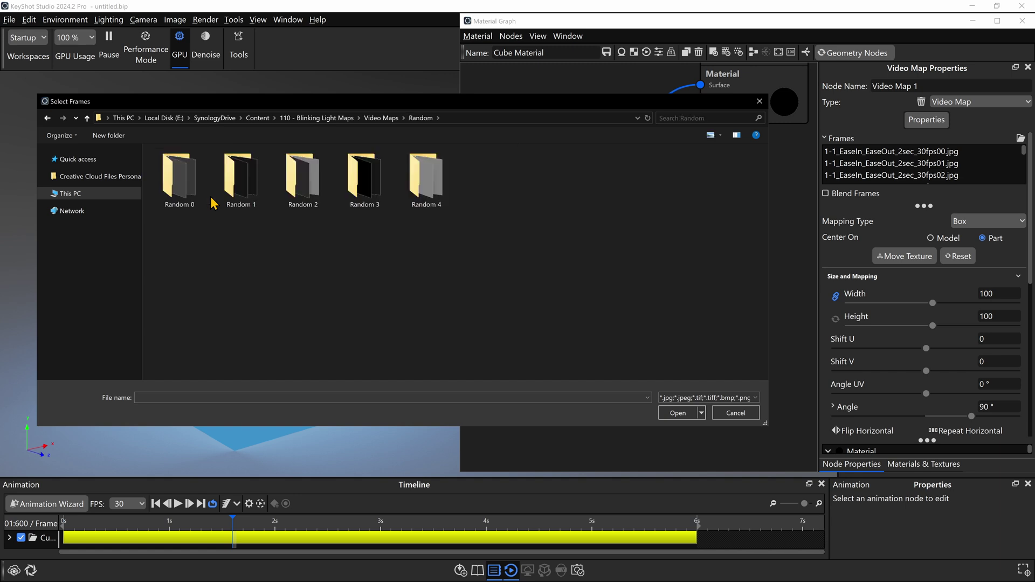
double_click(356, 183)
left_click(366, 187)
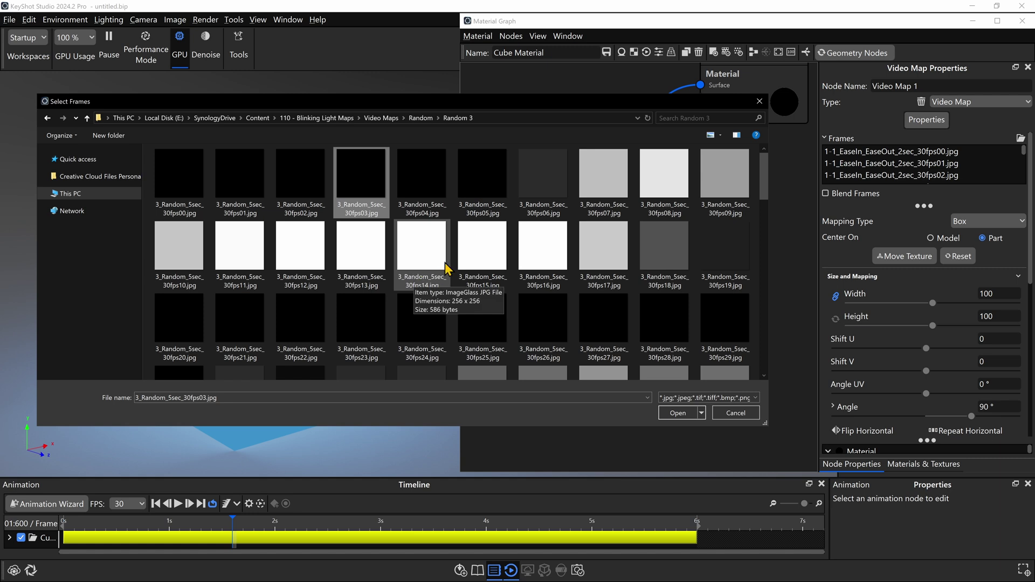
key("ctrl+a")
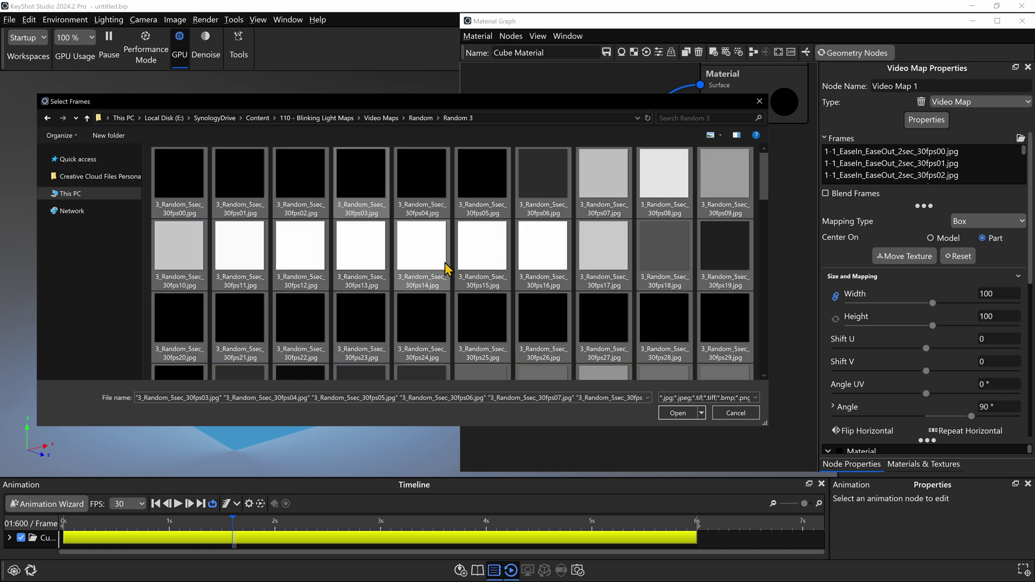
- Load the 150 Random 3 frames into Video Map 1 and preview the random blinking
left_click(678, 413)
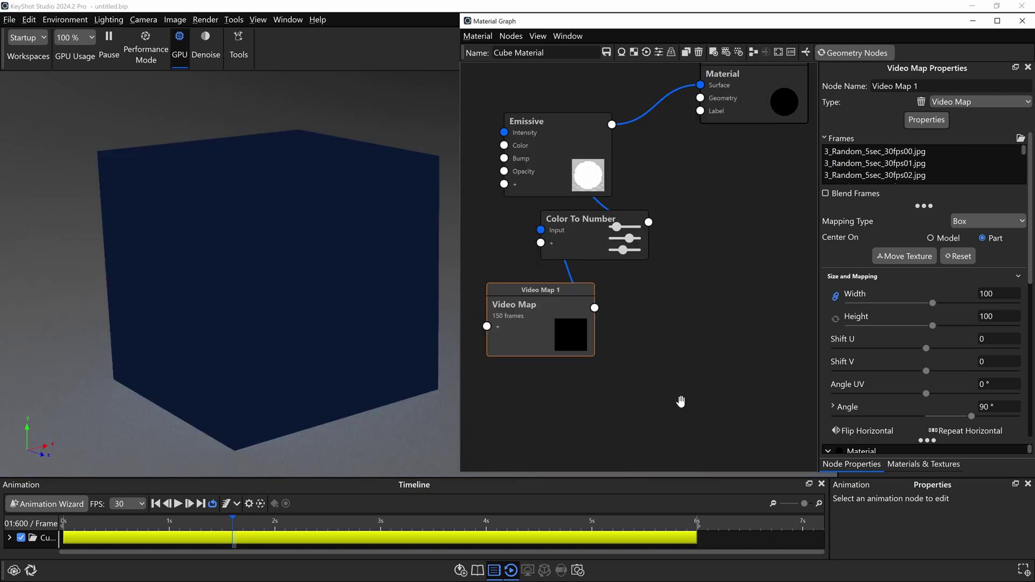
left_click(907, 153)
left_click_drag(917, 204, 922, 237)
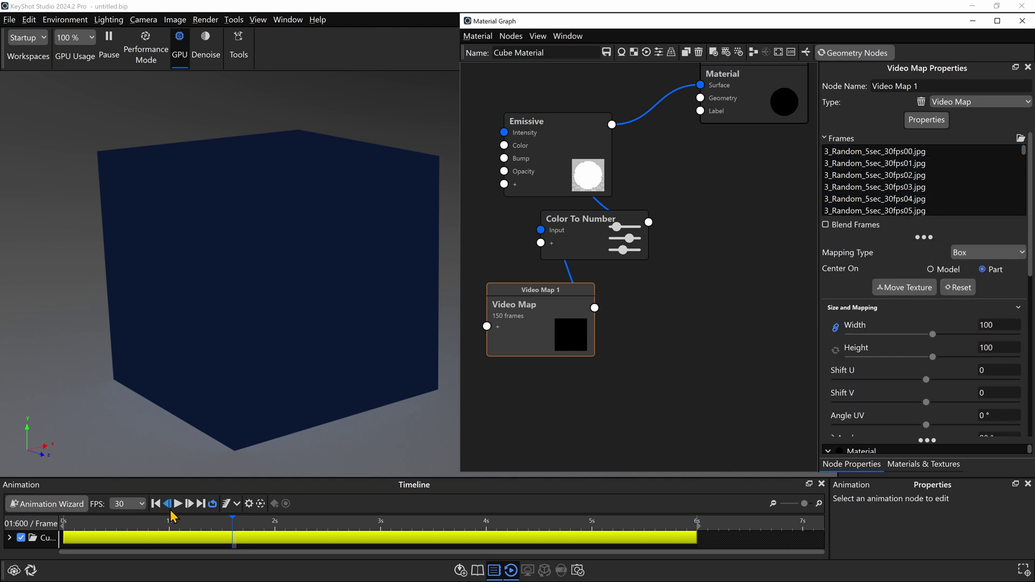
left_click(179, 503)
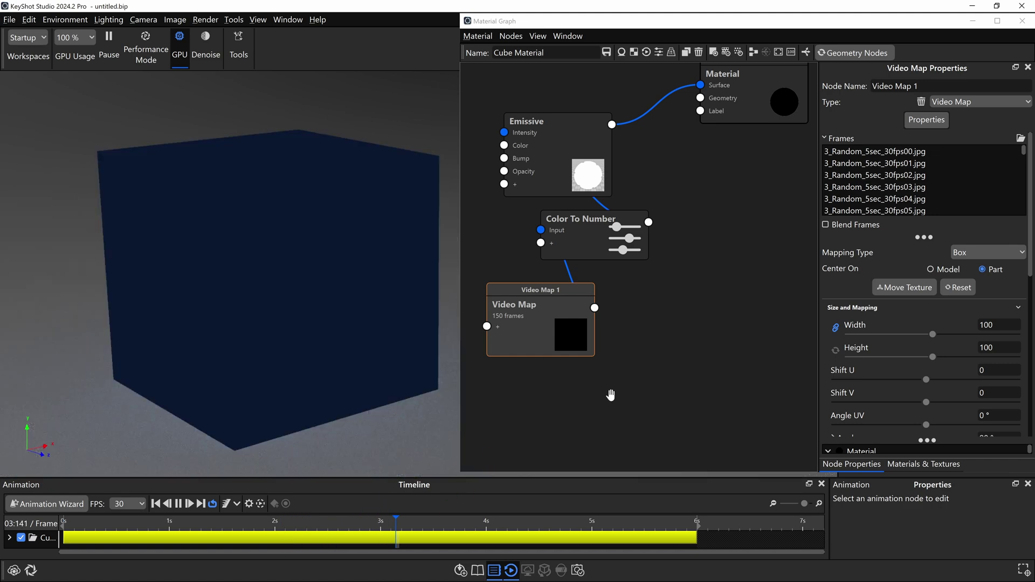
left_click(178, 504)
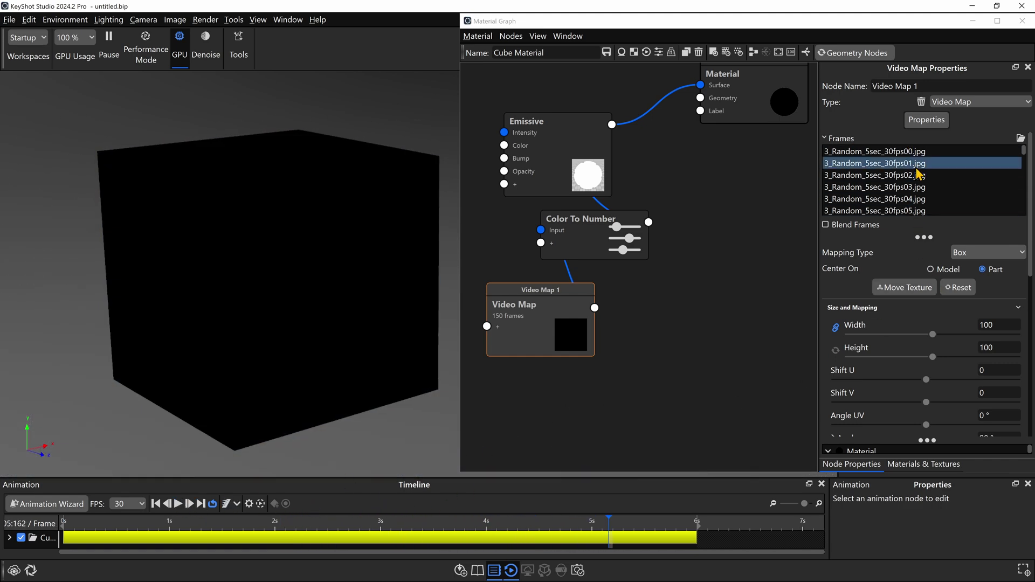
- Set the Video Map's Animation Time Settings FPS to 60, trying 30 and 15 first
scroll(918, 226, "down", 1)
scroll(915, 226, "down", 9)
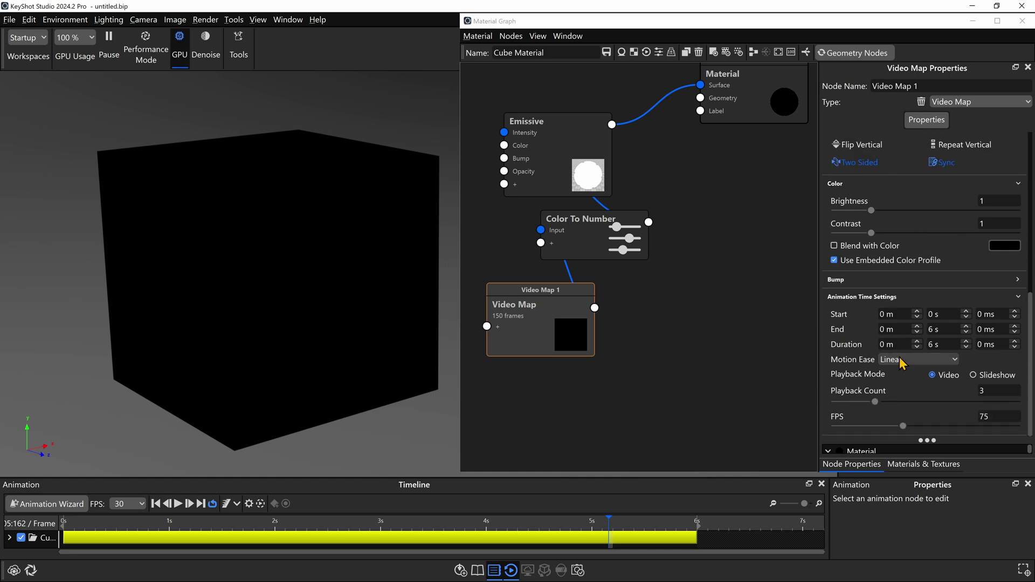
double_click(986, 416)
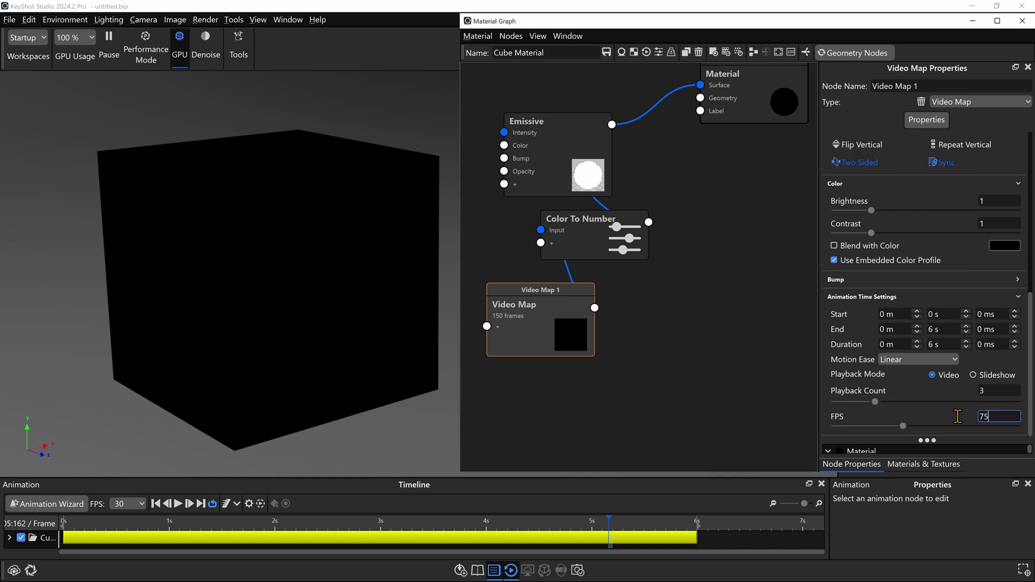
type("30")
key("Return")
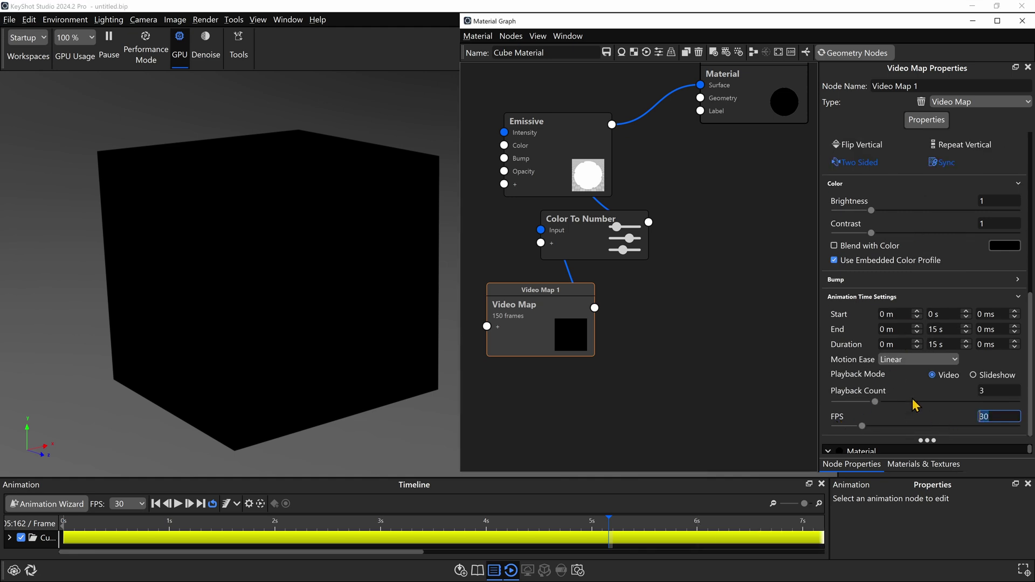
double_click(986, 416)
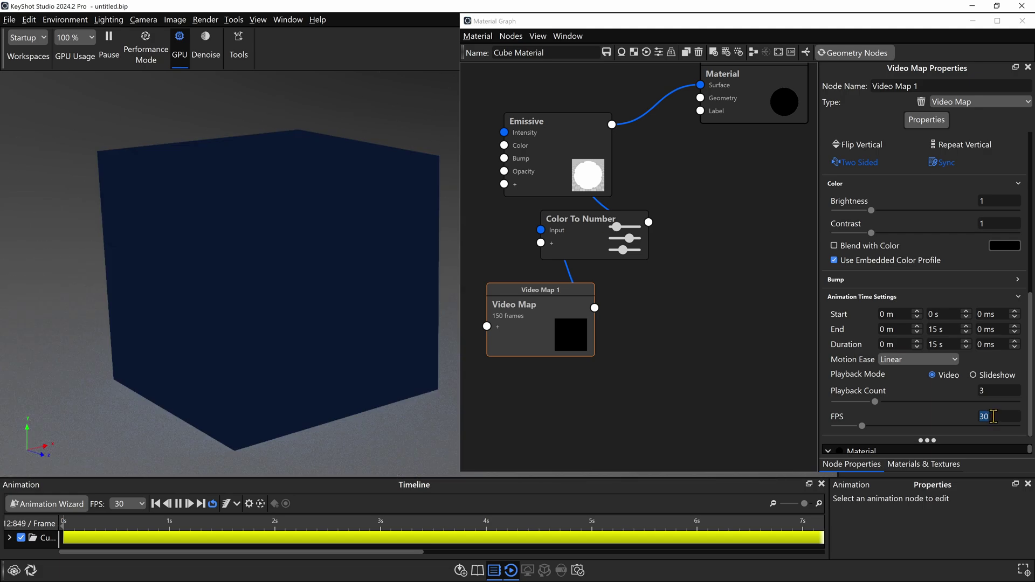
type("15")
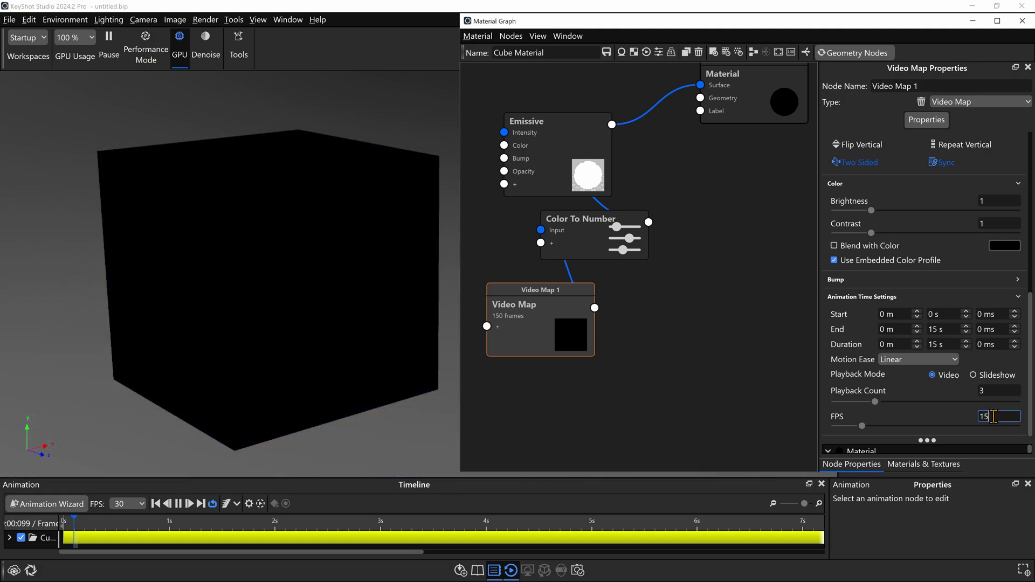
key("Return")
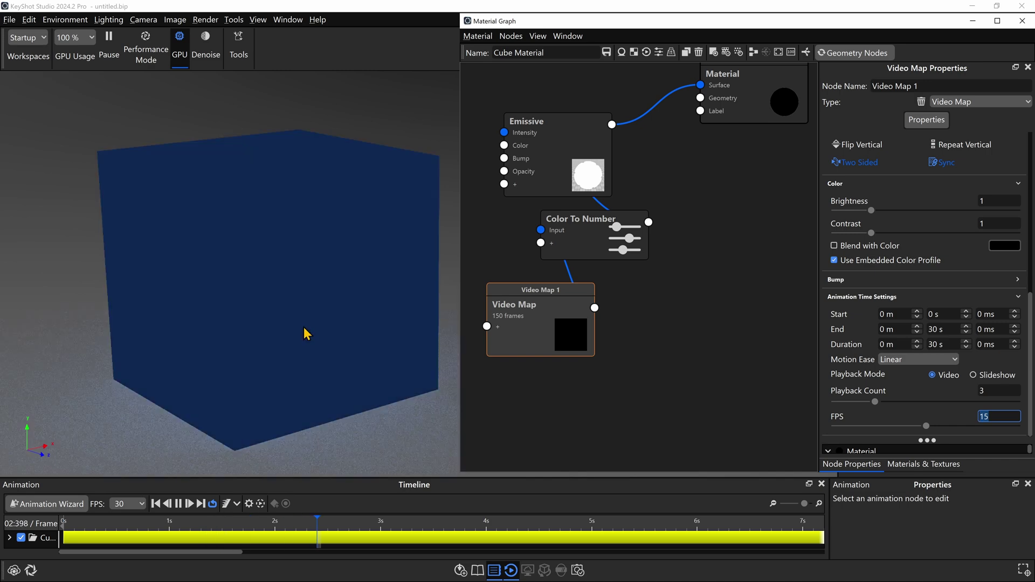
type("60")
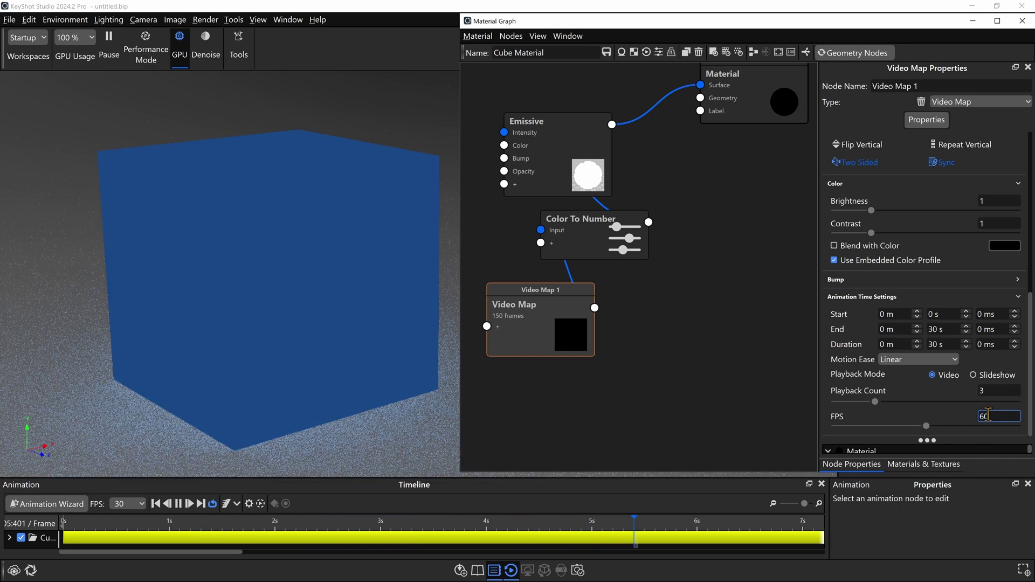
key("Return")
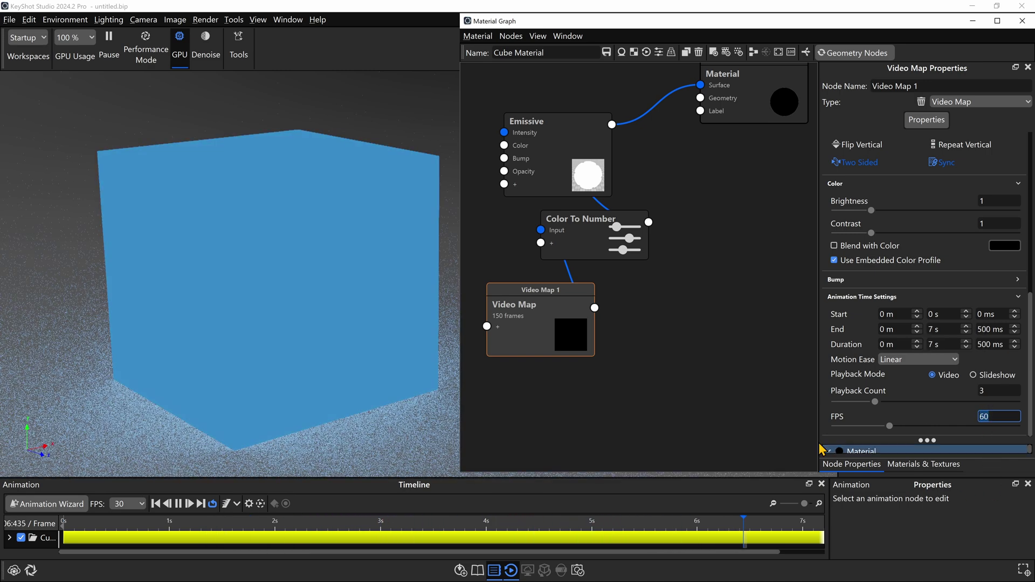